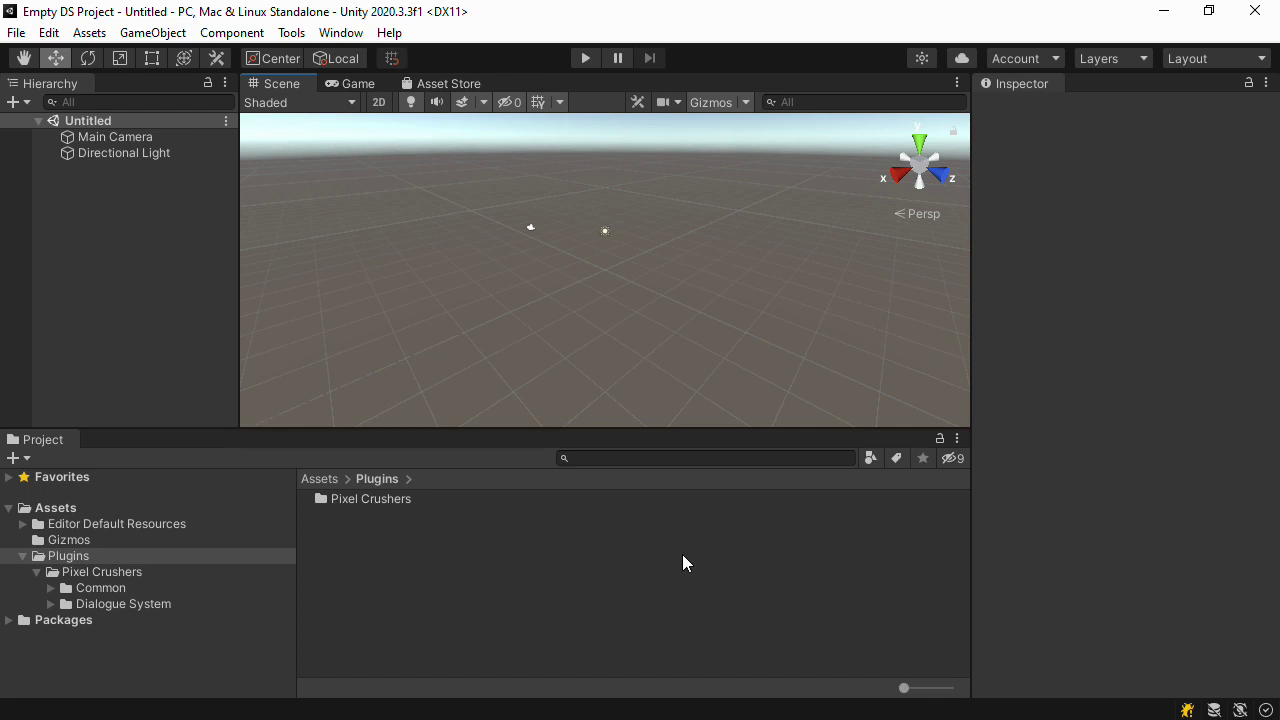
- Install the Input System 1.0.2 package from the Unity Registry in the Package Manager
{"action": "left_click", "coordinate": [322, 33]}
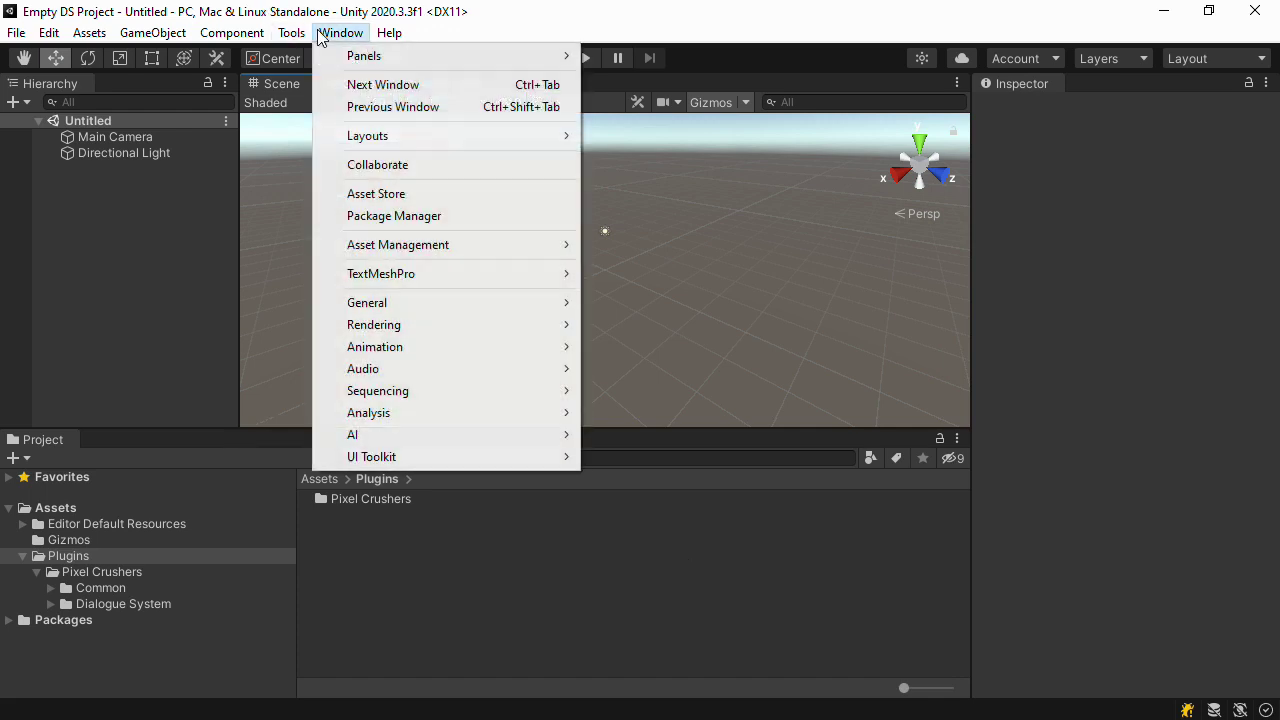
{"action": "left_click", "coordinate": [391, 215]}
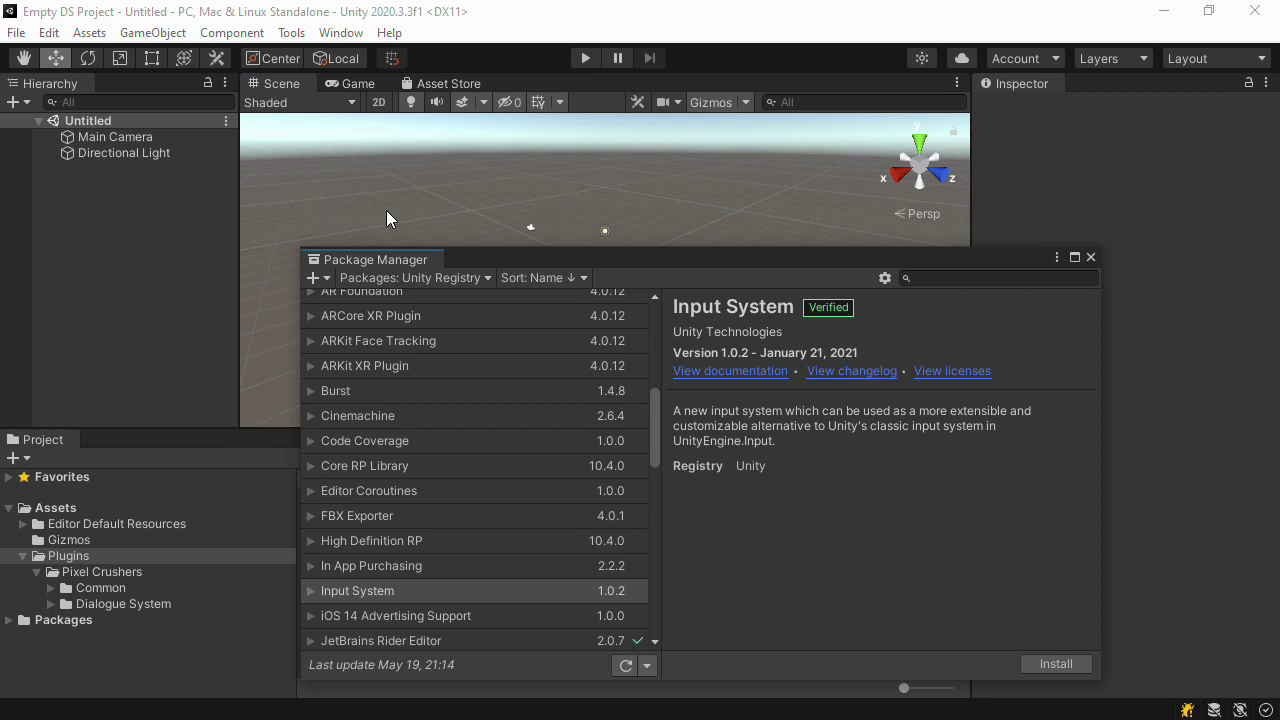
{"action": "left_click", "coordinate": [514, 596]}
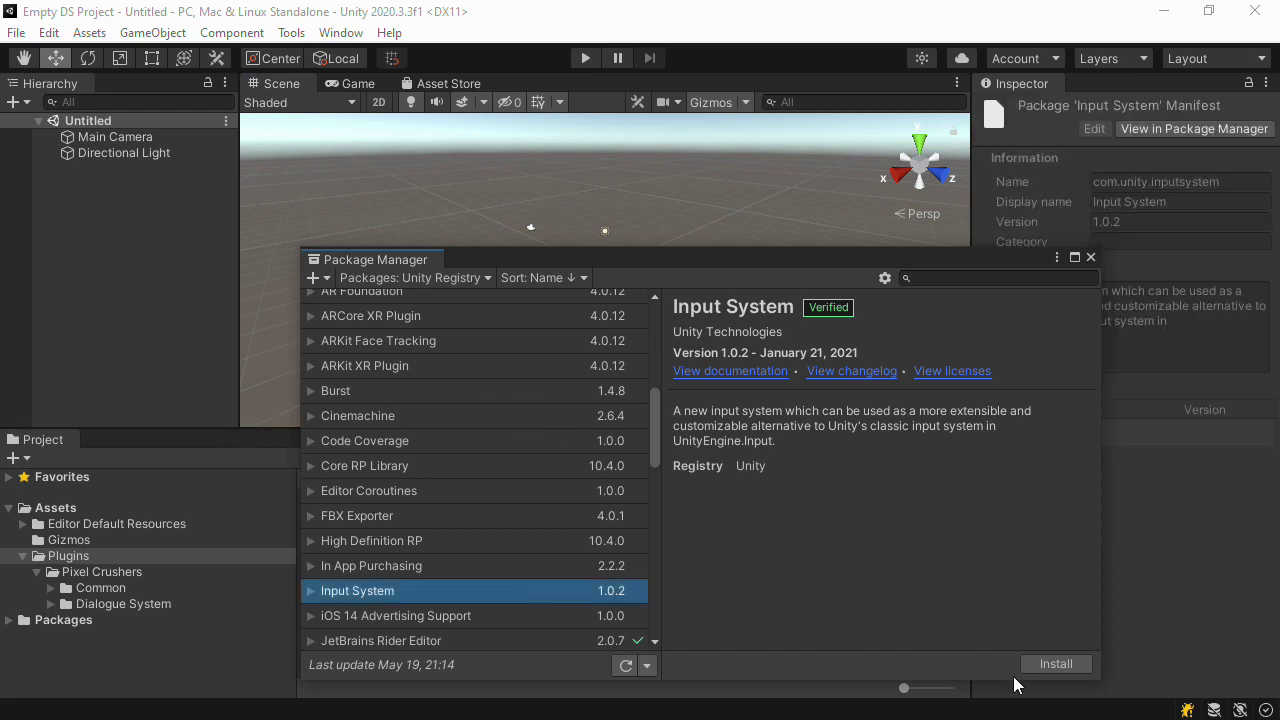
{"action": "left_click", "coordinate": [1048, 665]}
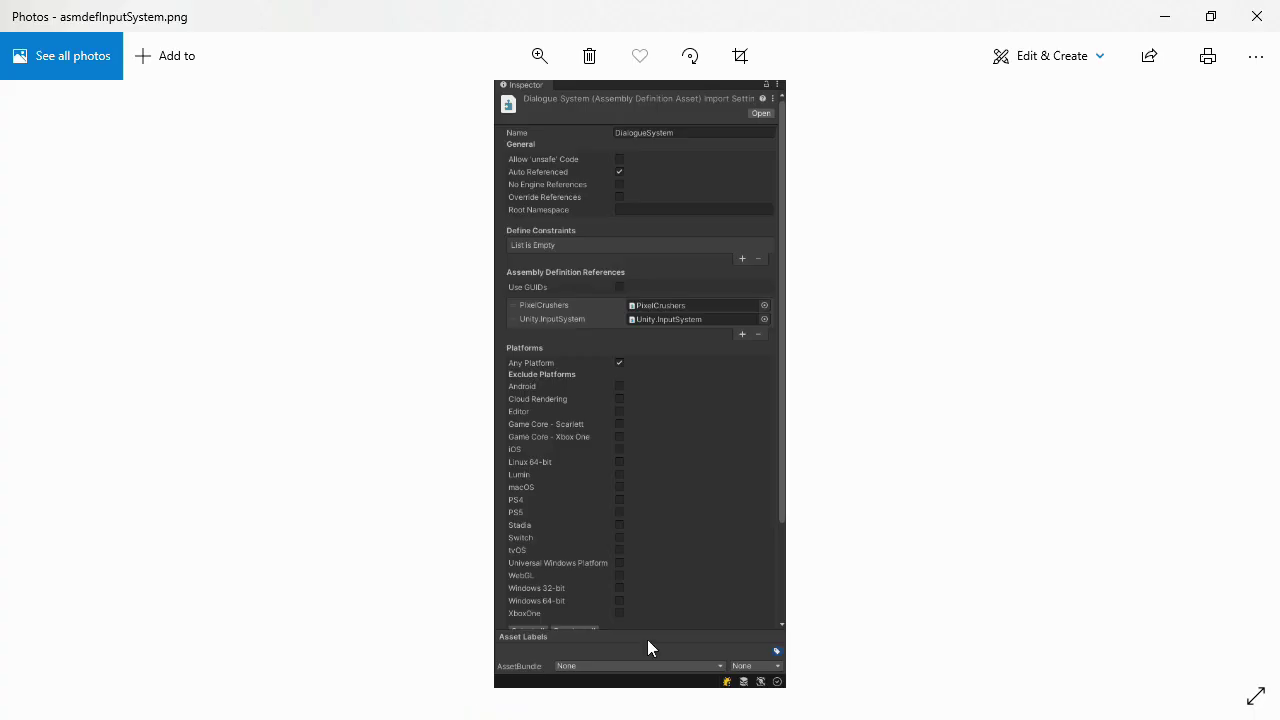
- Examine the Dialogue System assembly definition references in the asmdefInputSystem.png image up close
{"action": "scroll", "coordinate": [672, 452], "scroll_direction": "up", "scroll_amount": 2}
{"action": "left_click_drag", "start_coordinate": [628, 323], "coordinate": [646, 686]}
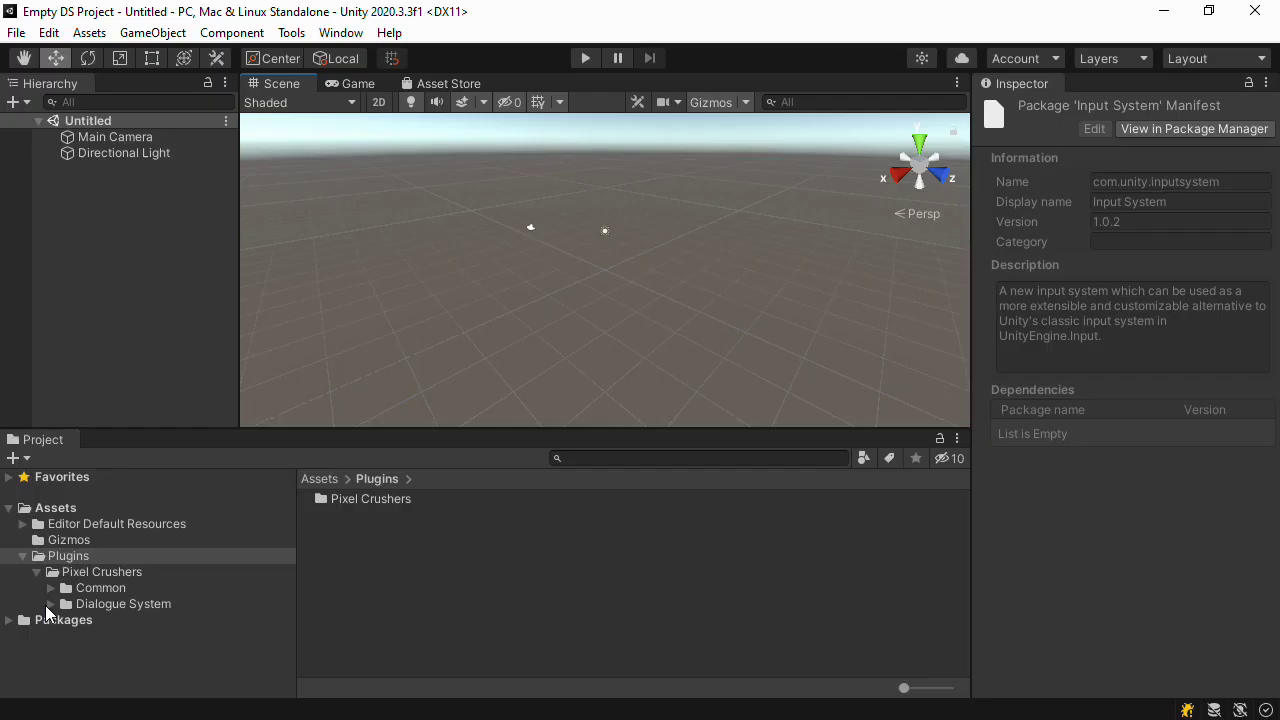
- Open the DemoScene1 scene from the Dialogue System's Demo/Scenes folder
{"action": "left_click", "coordinate": [51, 604]}
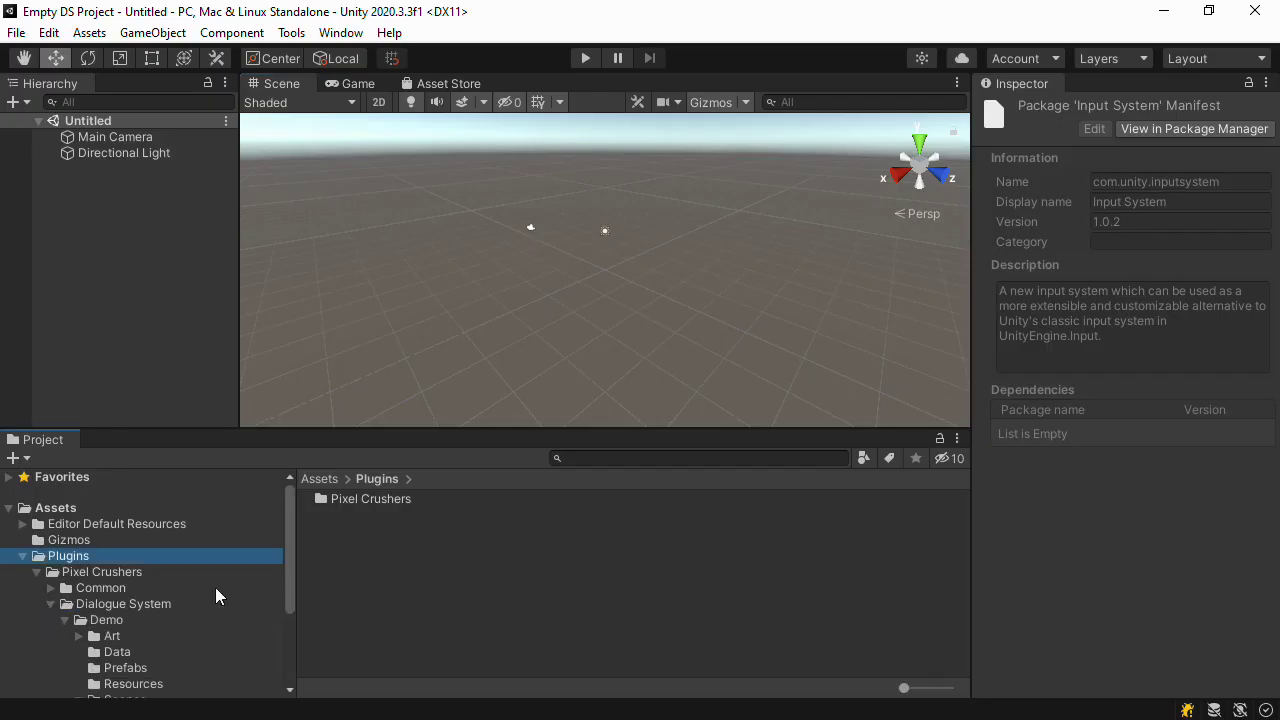
{"action": "left_click_drag", "start_coordinate": [289, 530], "coordinate": [289, 603]}
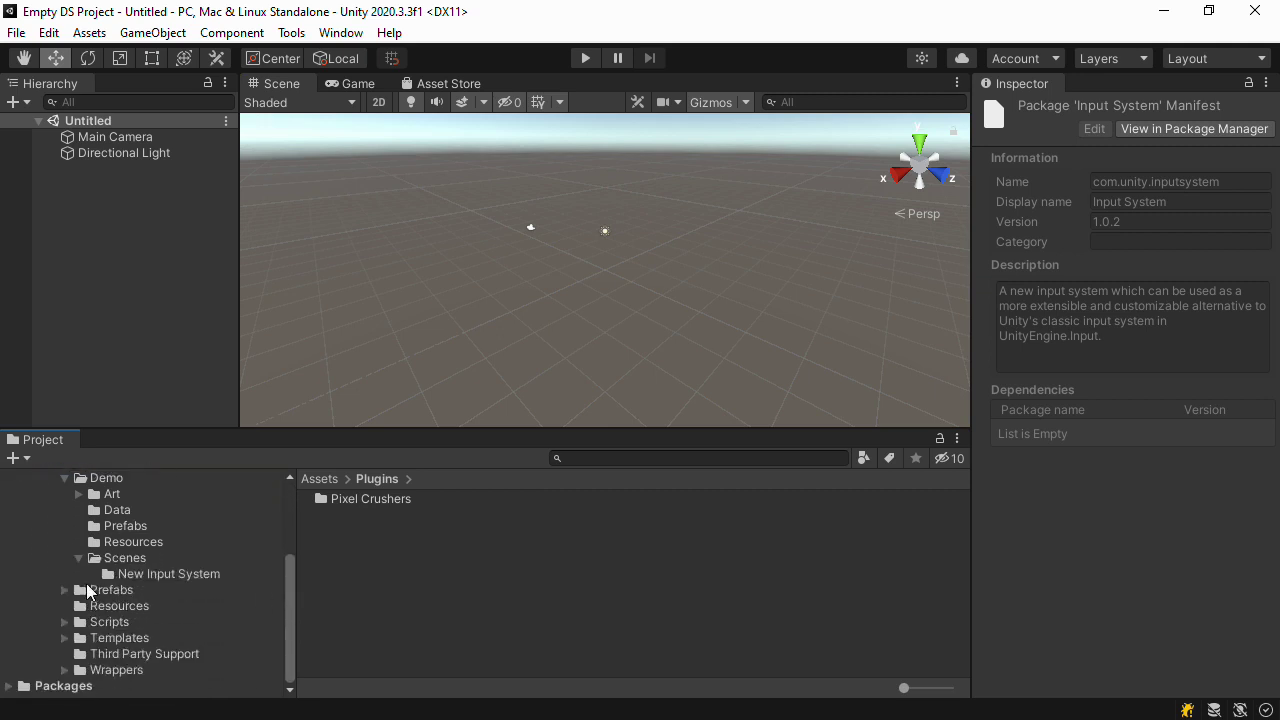
{"action": "left_click", "coordinate": [110, 558]}
{"action": "double_click", "coordinate": [375, 514]}
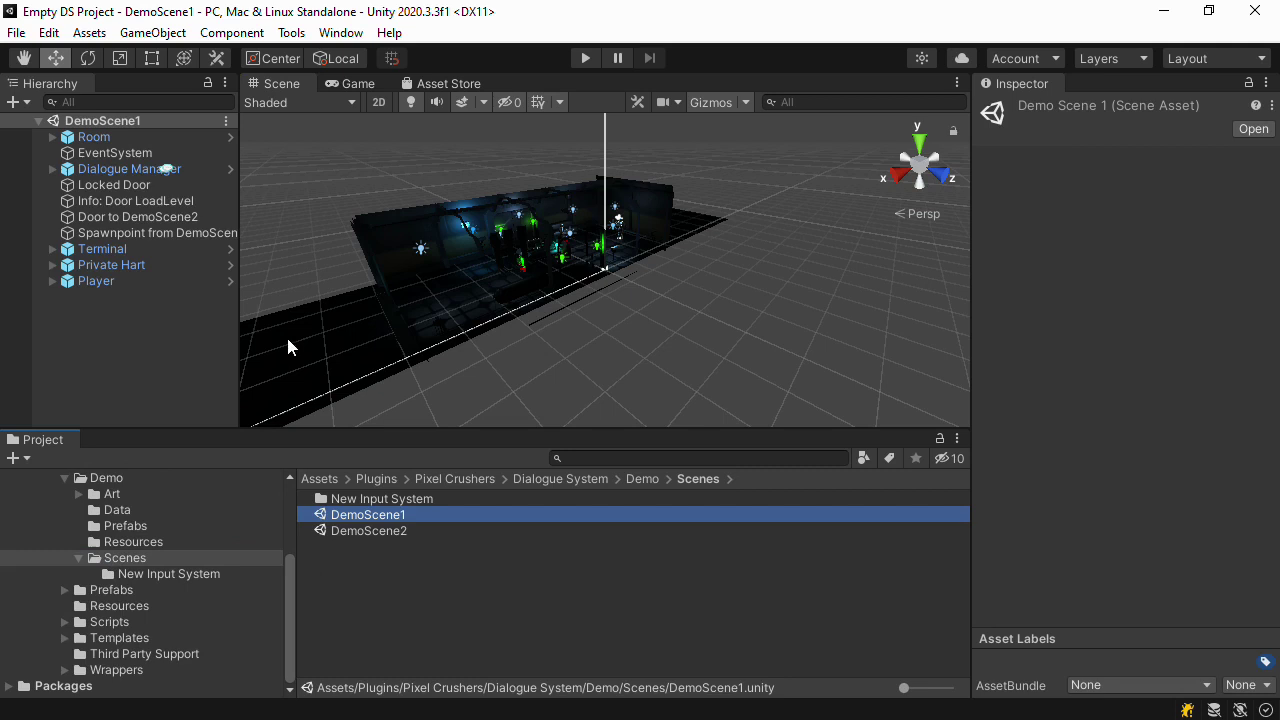
- Widen the Hierarchy and examine the input settings of the Player's Simple Controller and Selector components
{"action": "left_click_drag", "start_coordinate": [236, 343], "coordinate": [271, 345]}
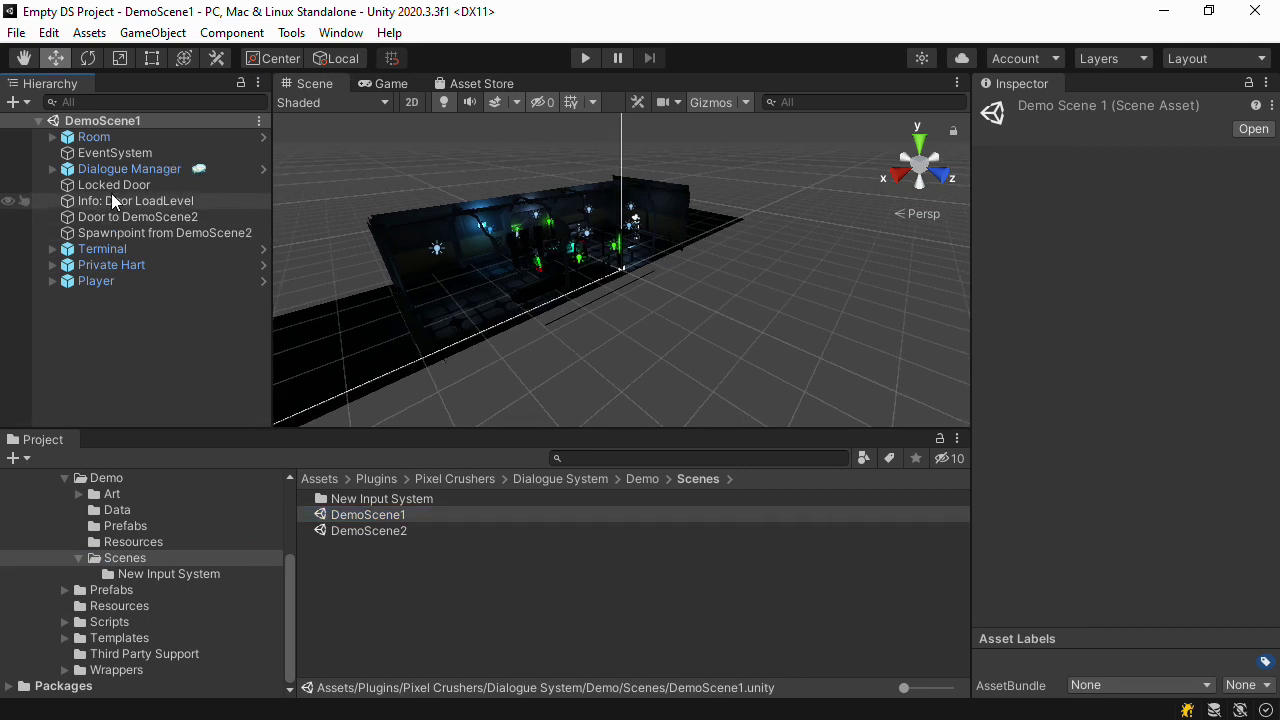
{"action": "left_click", "coordinate": [105, 282]}
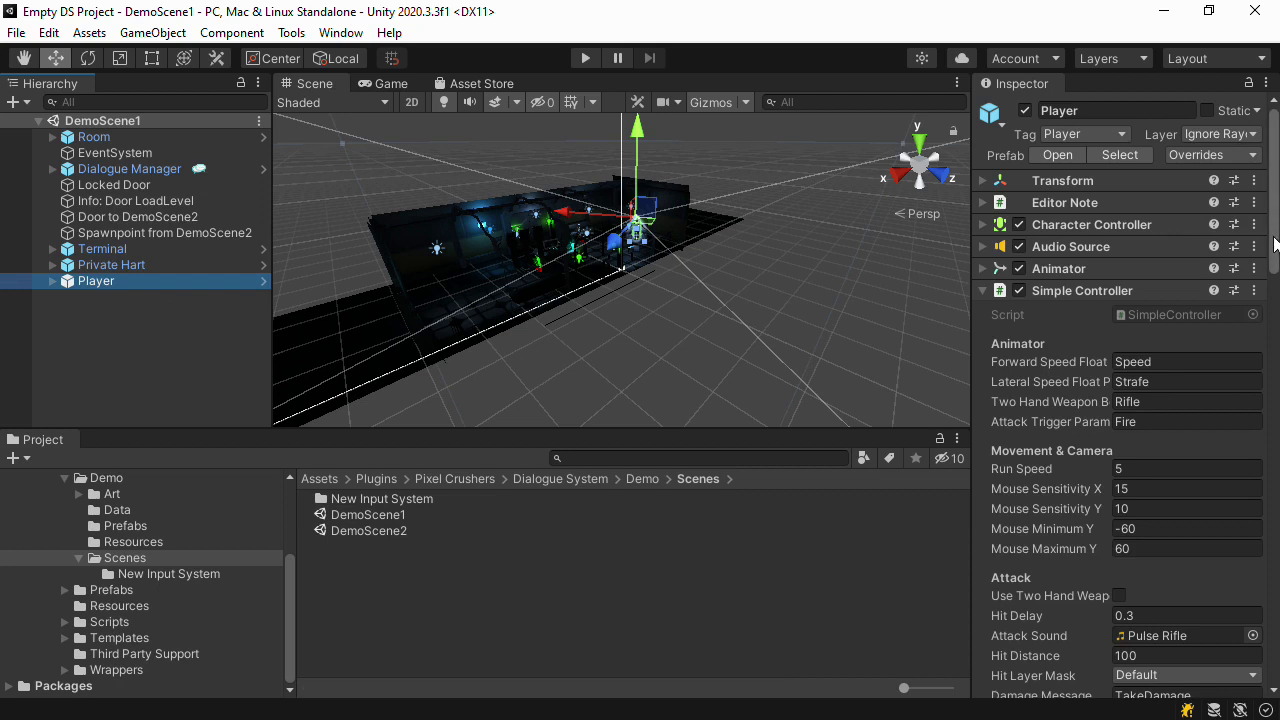
{"action": "left_click_drag", "start_coordinate": [1273, 243], "coordinate": [1273, 348]}
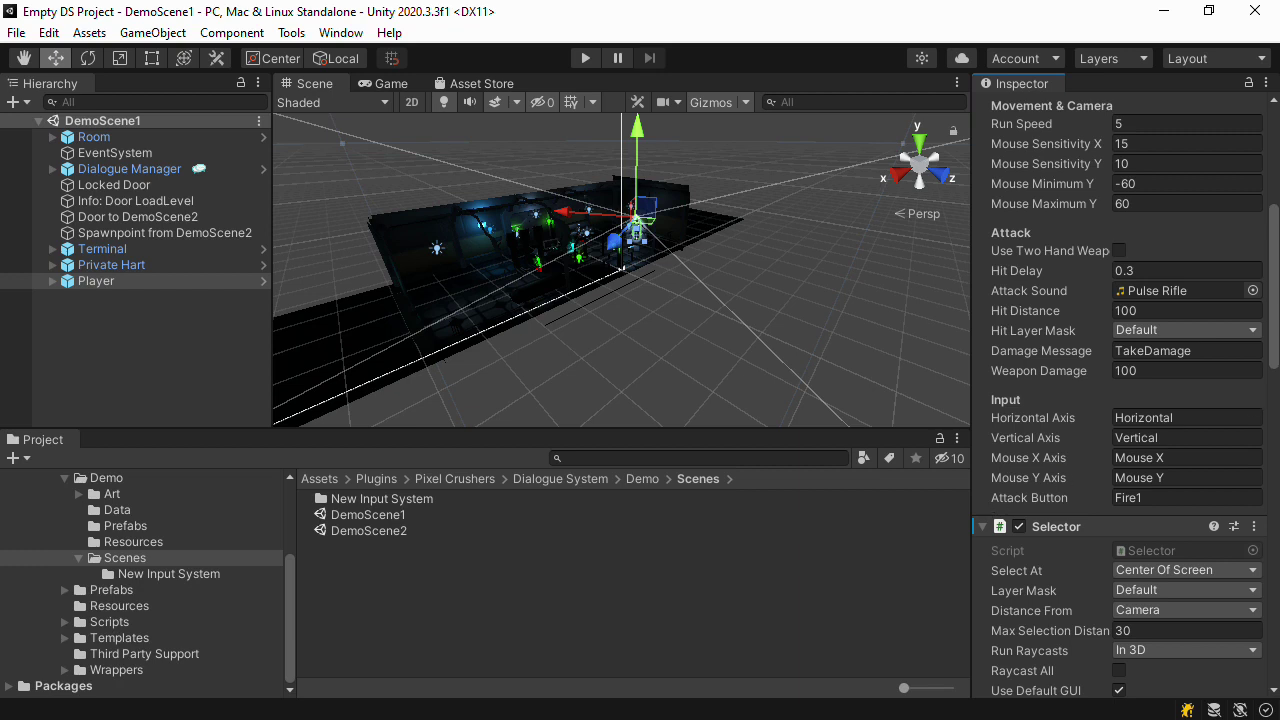
{"action": "left_click_drag", "start_coordinate": [1273, 362], "coordinate": [1273, 463]}
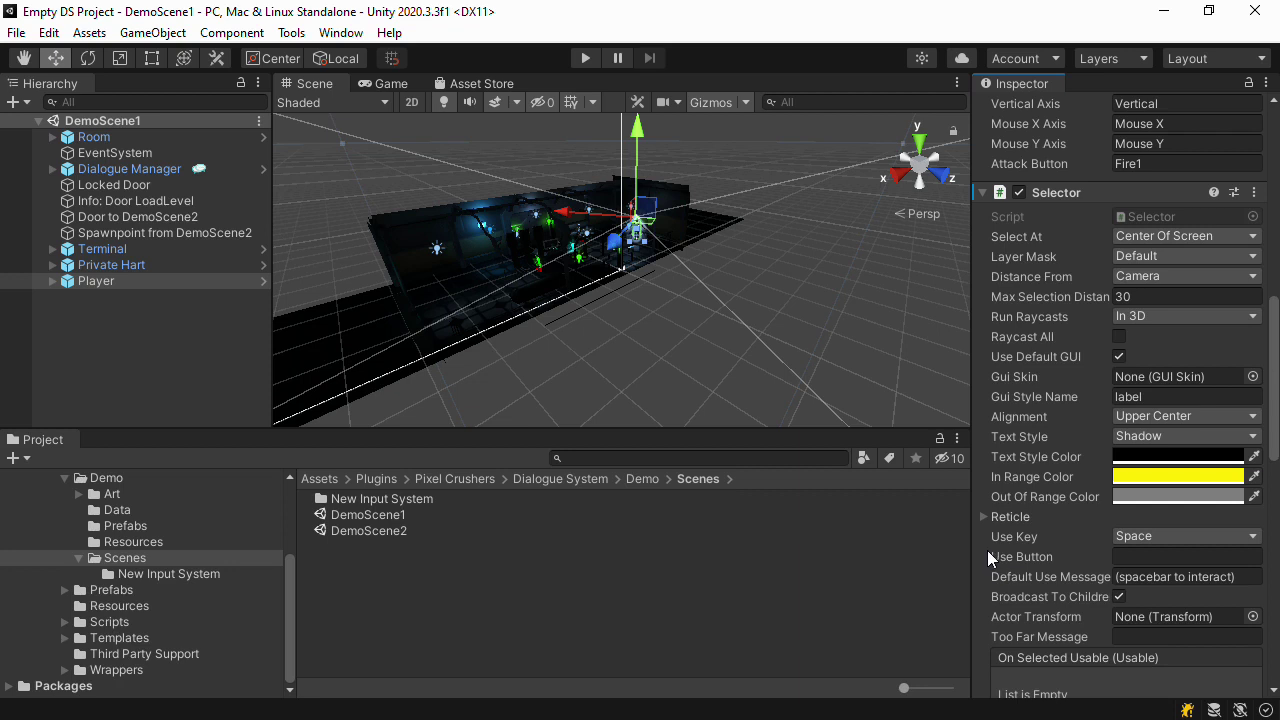
- Enable New Input System (USE_NEW_INPUT) support in the Dialogue System's Welcome Window and close the window
{"action": "left_click", "coordinate": [292, 34]}
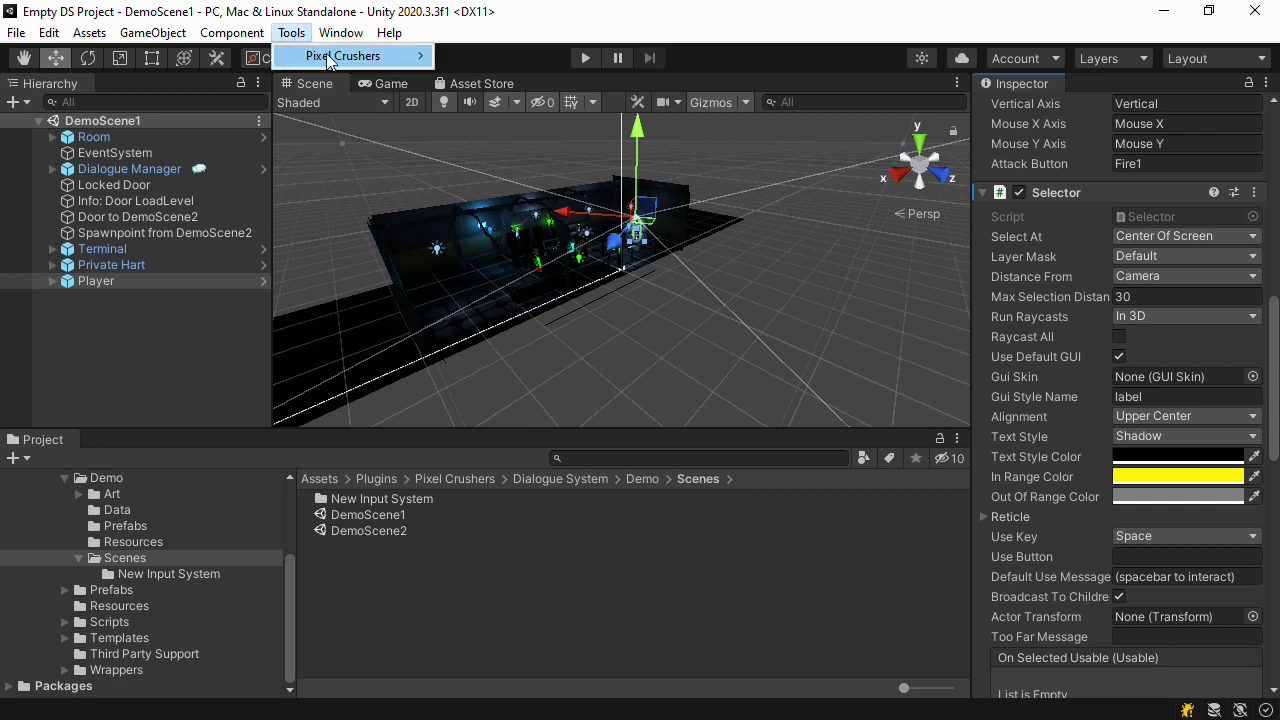
{"action": "mouse_move", "coordinate": [345, 56]}
{"action": "mouse_move", "coordinate": [598, 80]}
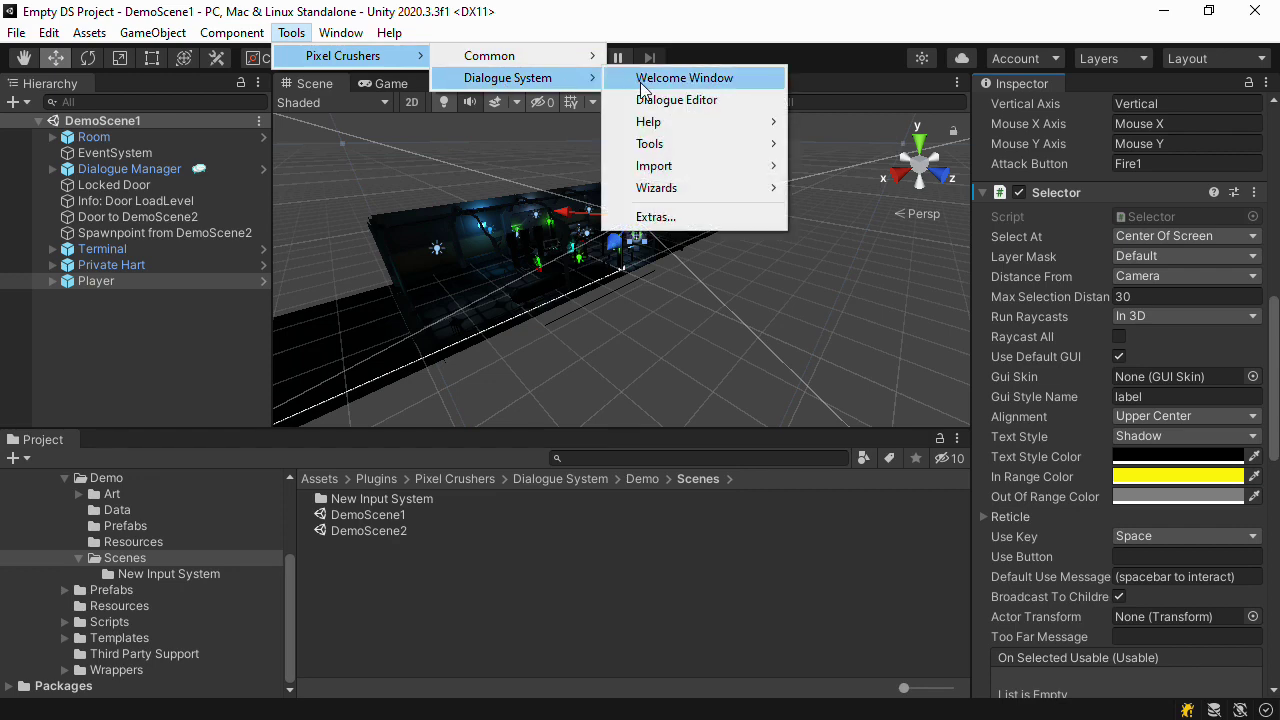
{"action": "left_click", "coordinate": [645, 78]}
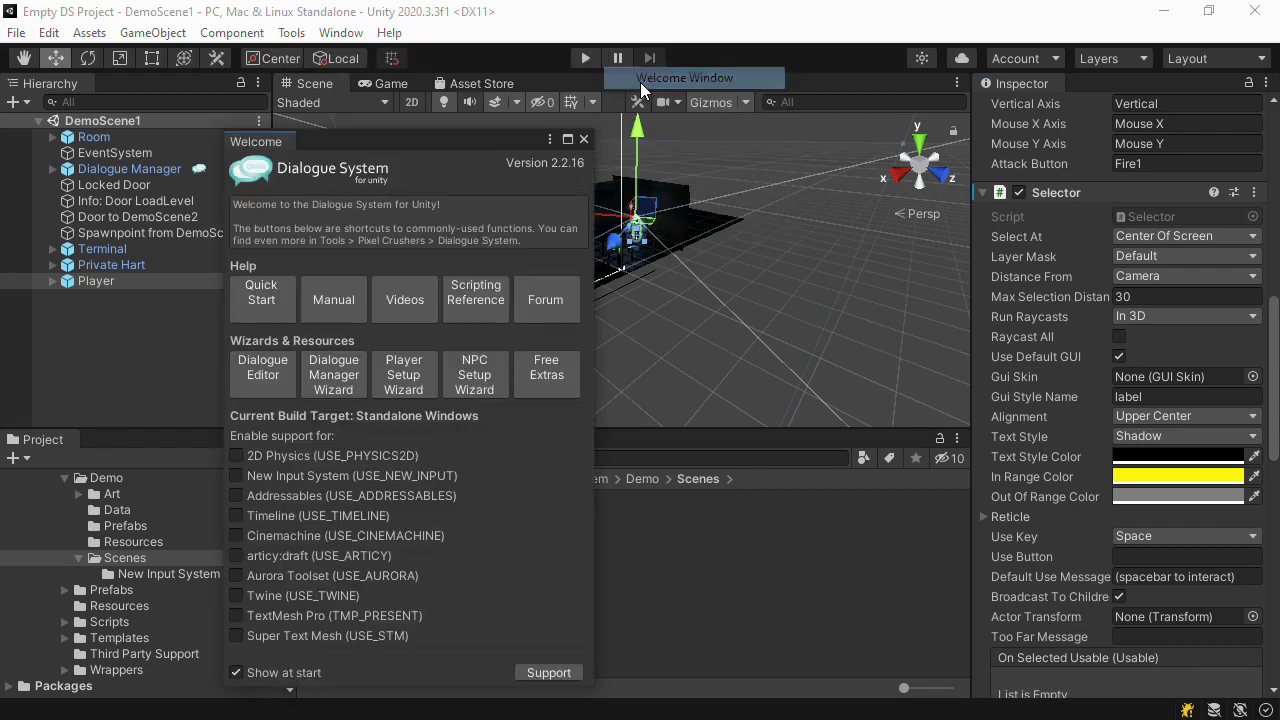
{"action": "left_click", "coordinate": [237, 476]}
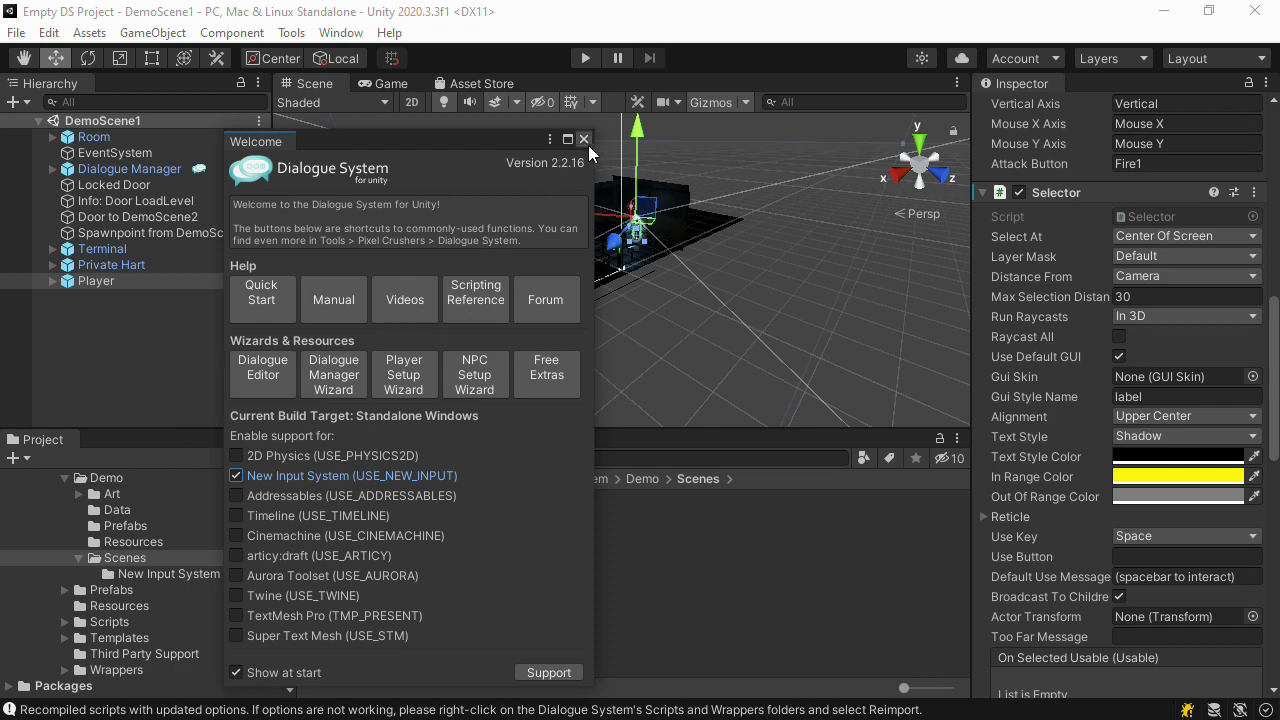
{"action": "left_click", "coordinate": [585, 140]}
- Open the DemoInputControls input actions asset in the New Input System folder, examine the Horizontal action's bindings, and close it
{"action": "left_click", "coordinate": [168, 573]}
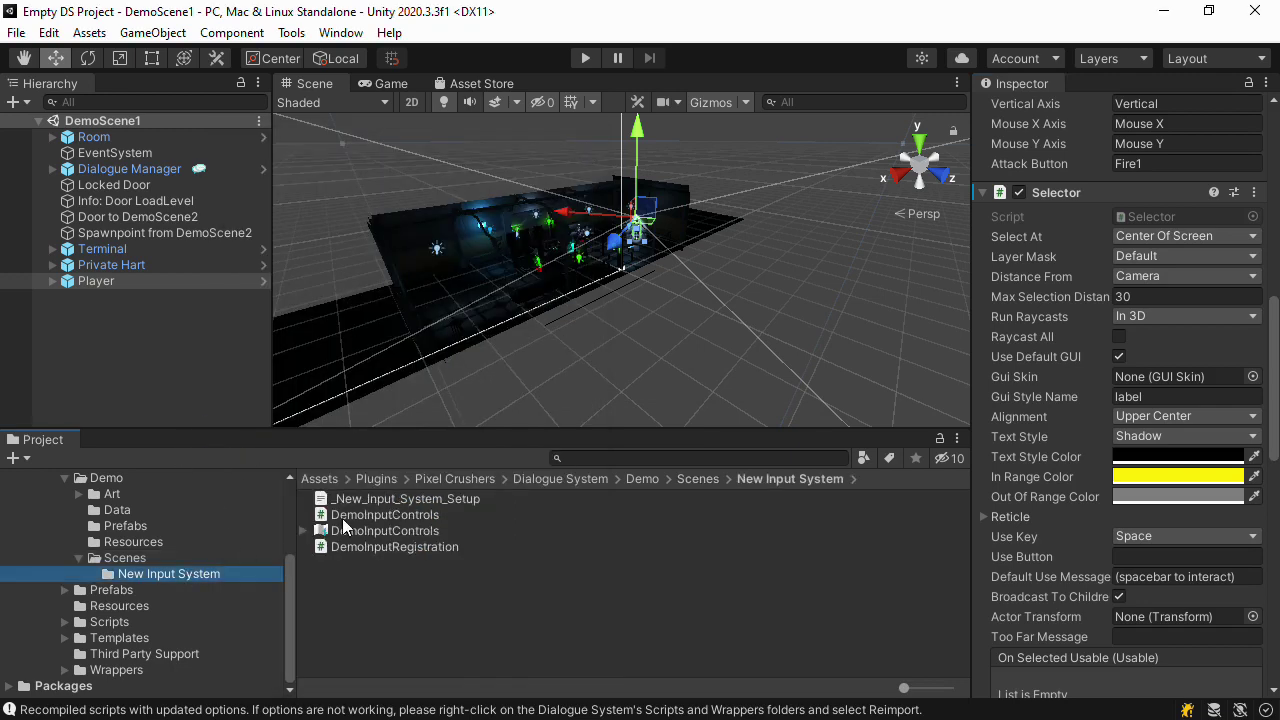
{"action": "double_click", "coordinate": [362, 532]}
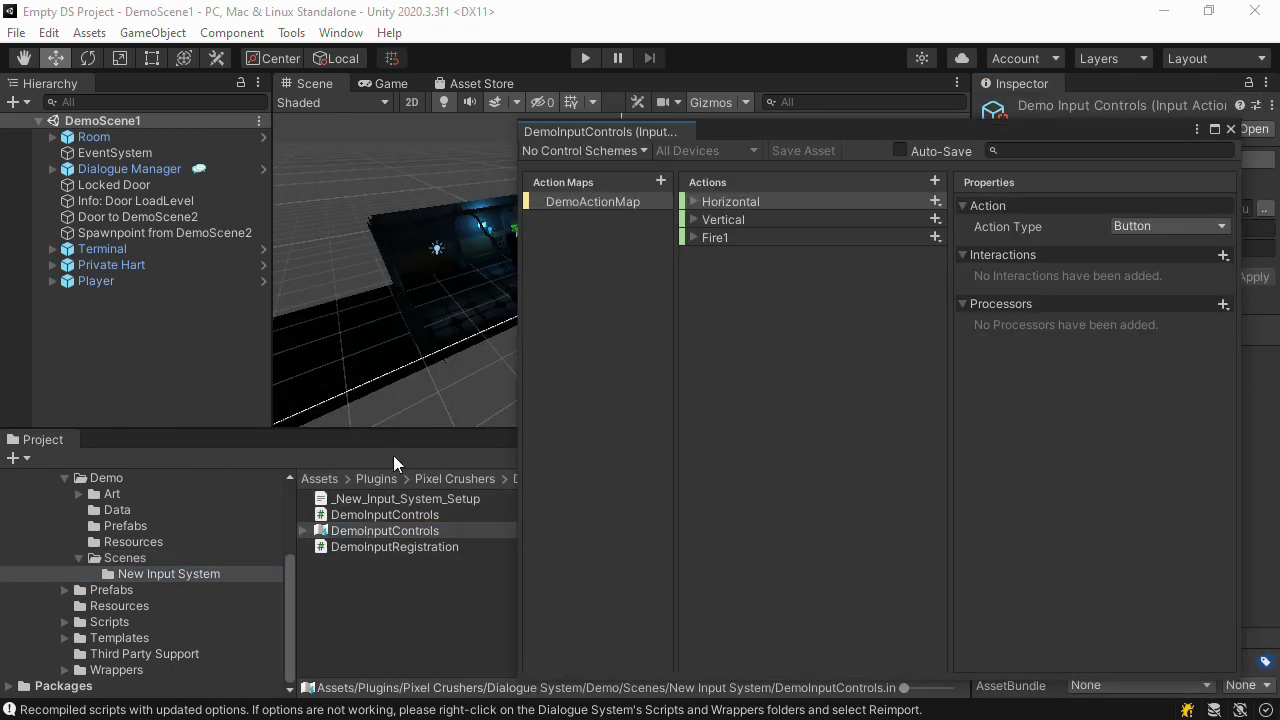
{"action": "left_click_drag", "start_coordinate": [750, 132], "coordinate": [478, 120]}
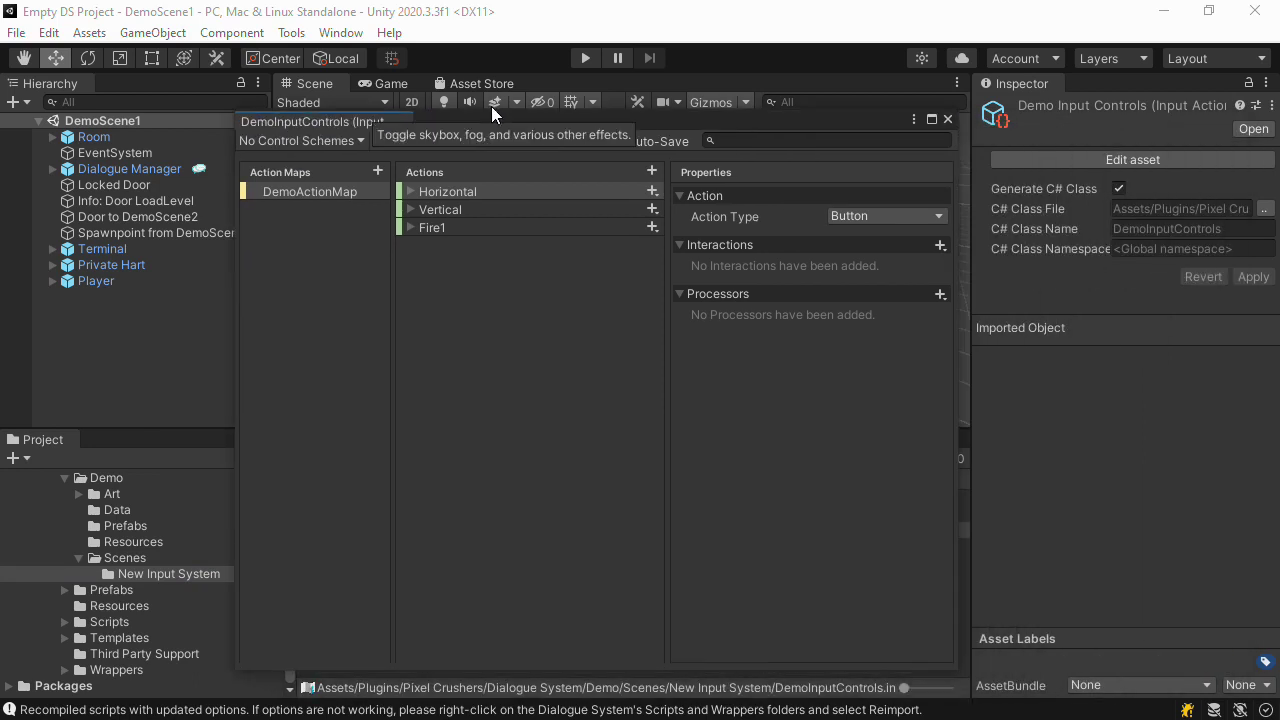
{"action": "left_click", "coordinate": [410, 192]}
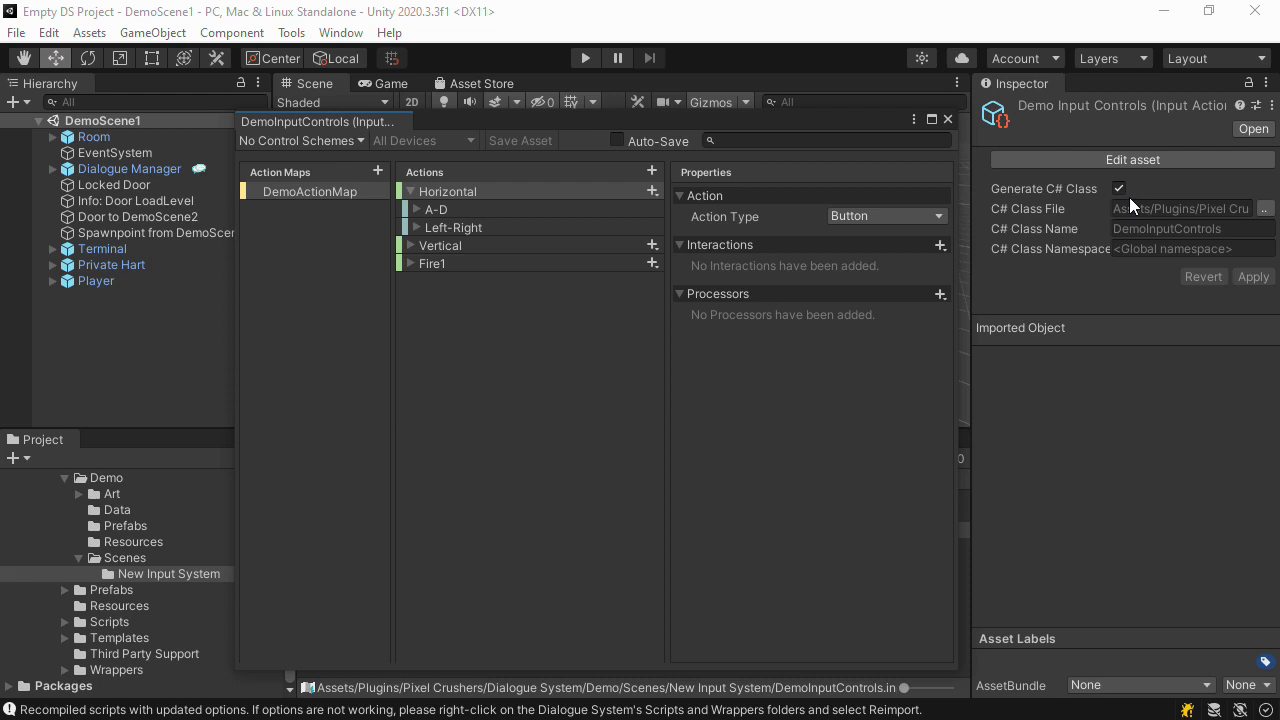
{"action": "left_click", "coordinate": [947, 119]}
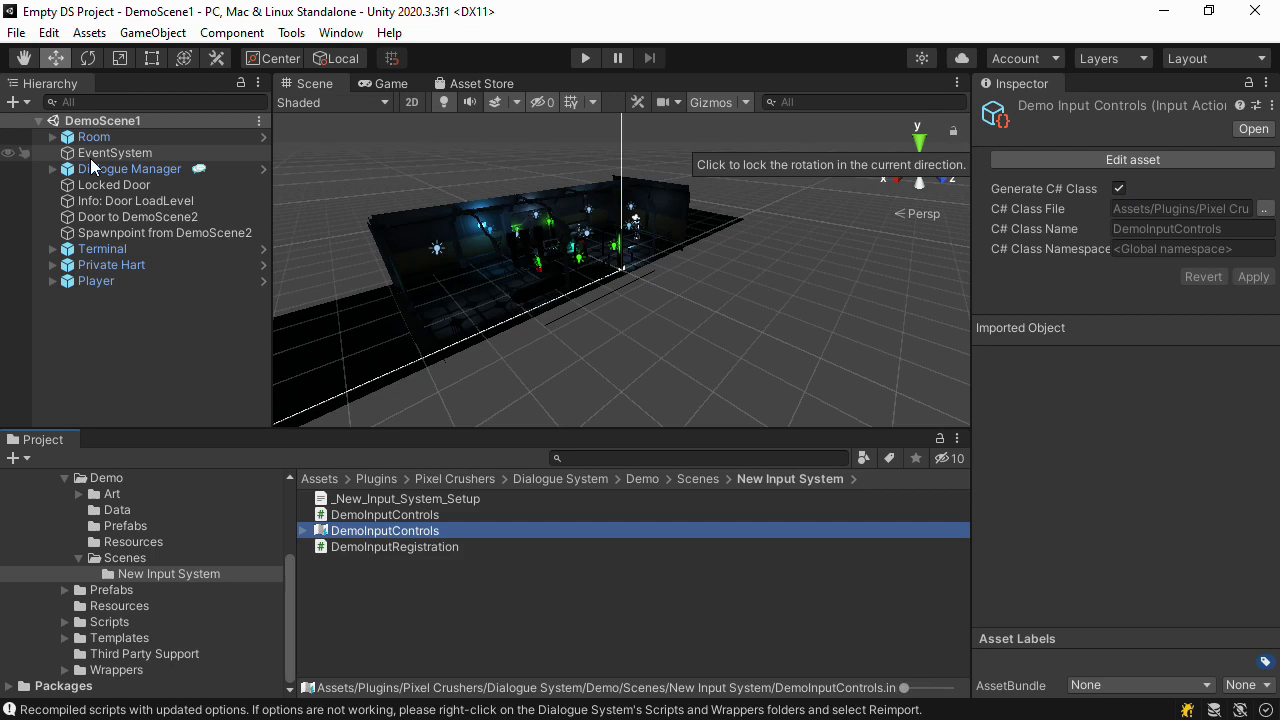
- Replace the EventSystem's Standalone Input Module with InputSystemUIInputModule
{"action": "left_click", "coordinate": [92, 155]}
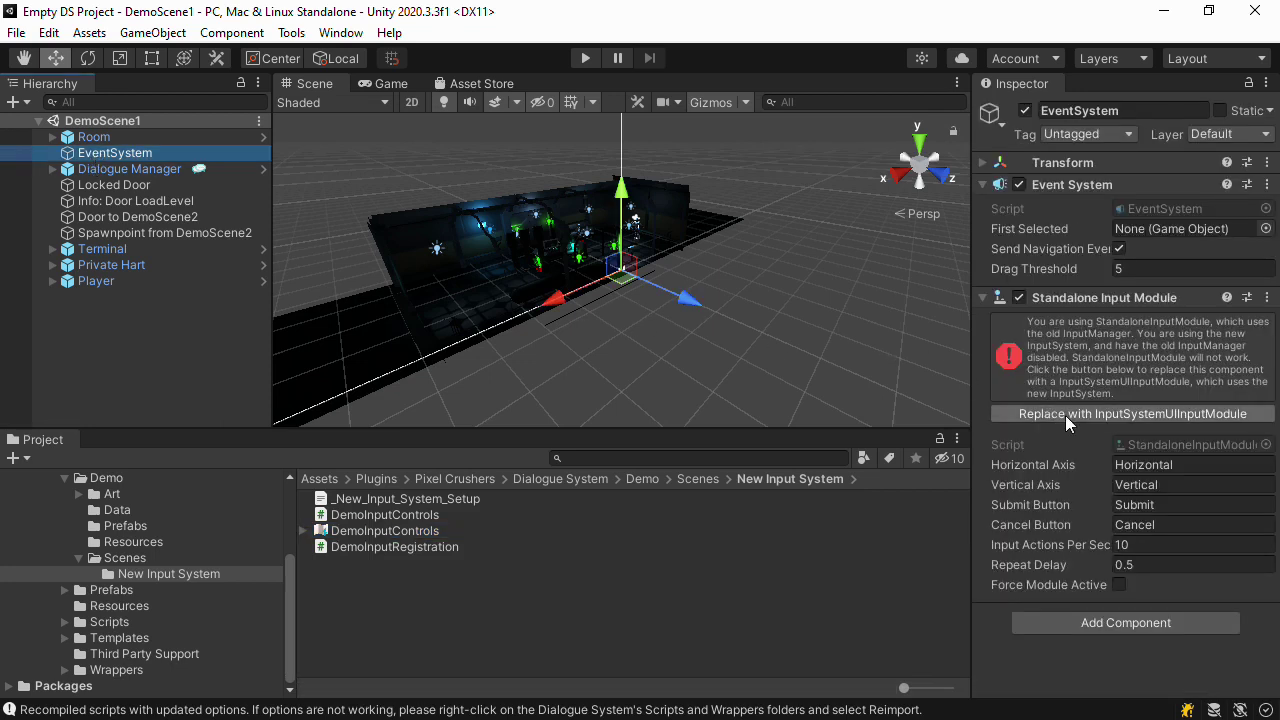
{"action": "left_click", "coordinate": [1065, 415]}
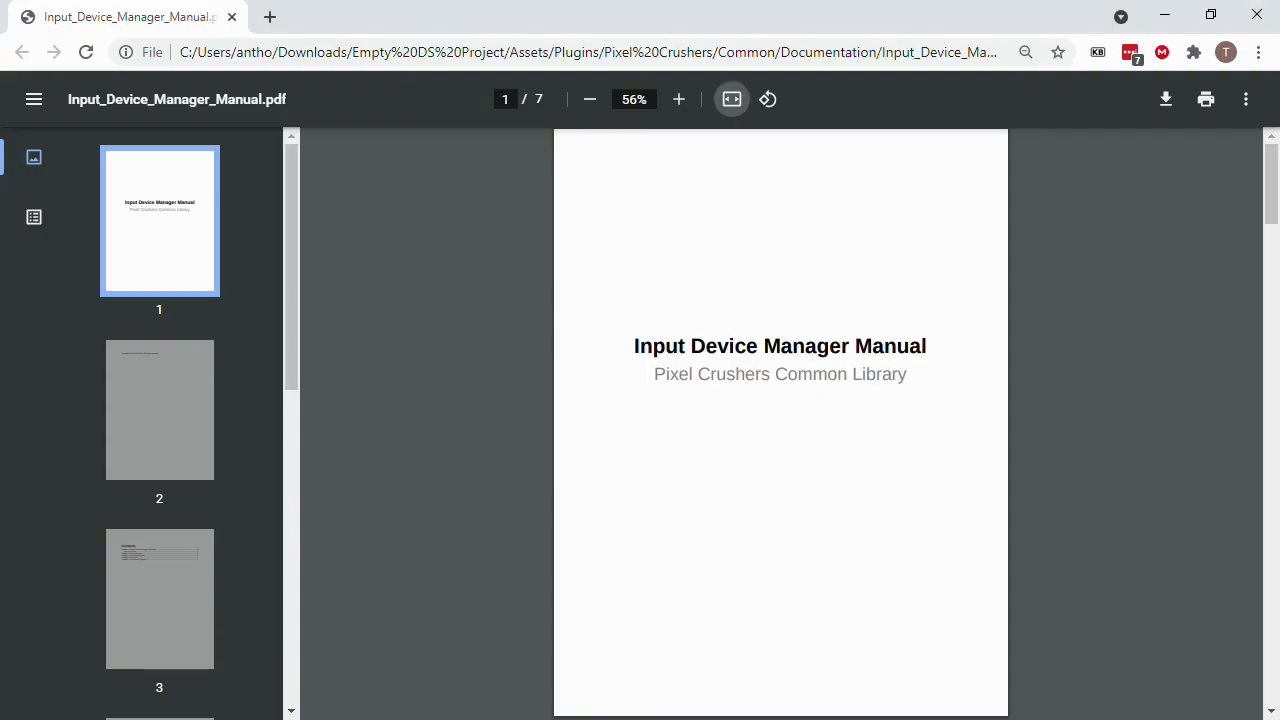
- Read the example registration script in Chapter 2: New Input System on page 5 of the Input Device Manager Manual
{"action": "left_click_drag", "start_coordinate": [290, 357], "coordinate": [295, 547]}
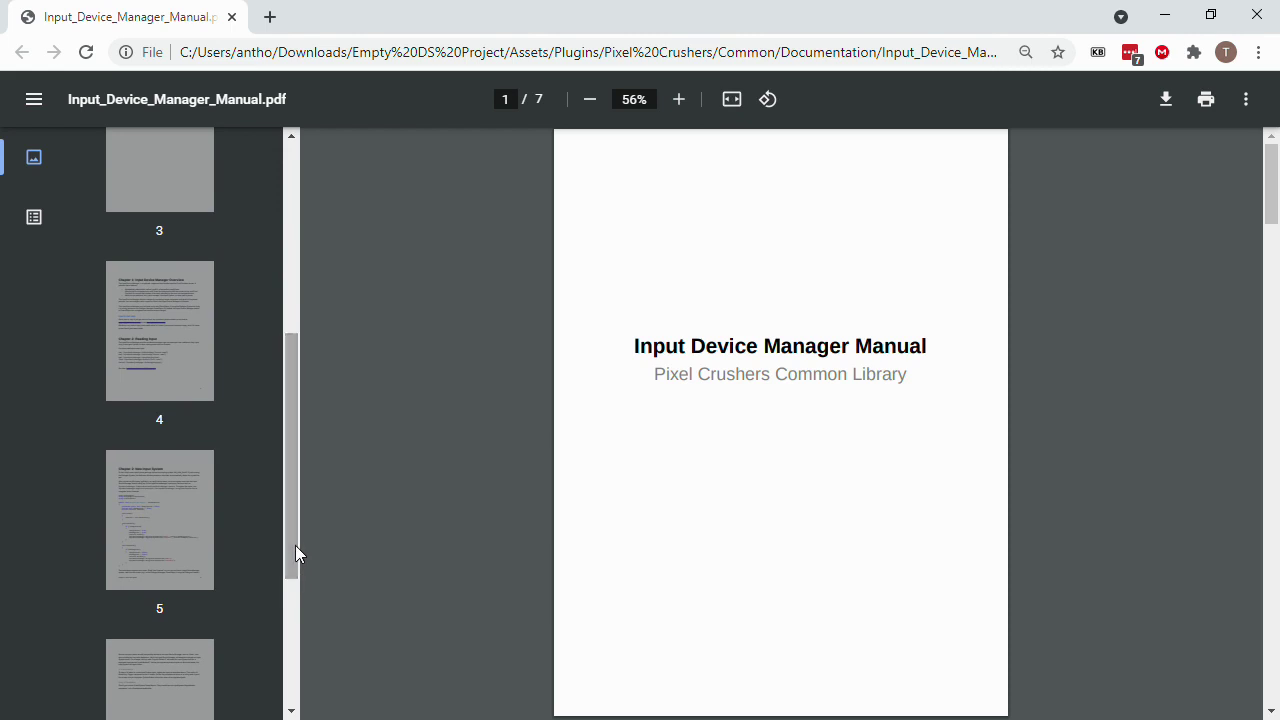
{"action": "left_click", "coordinate": [159, 536]}
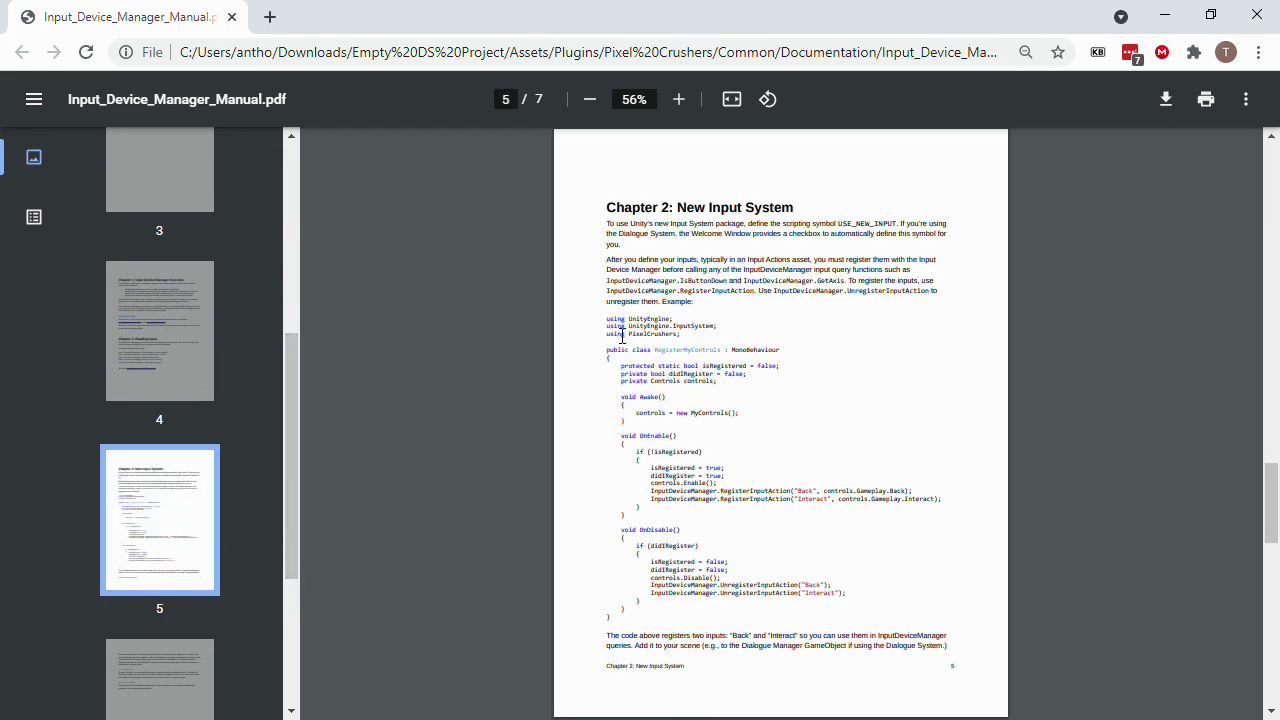
{"action": "left_click_drag", "start_coordinate": [607, 314], "coordinate": [649, 637]}
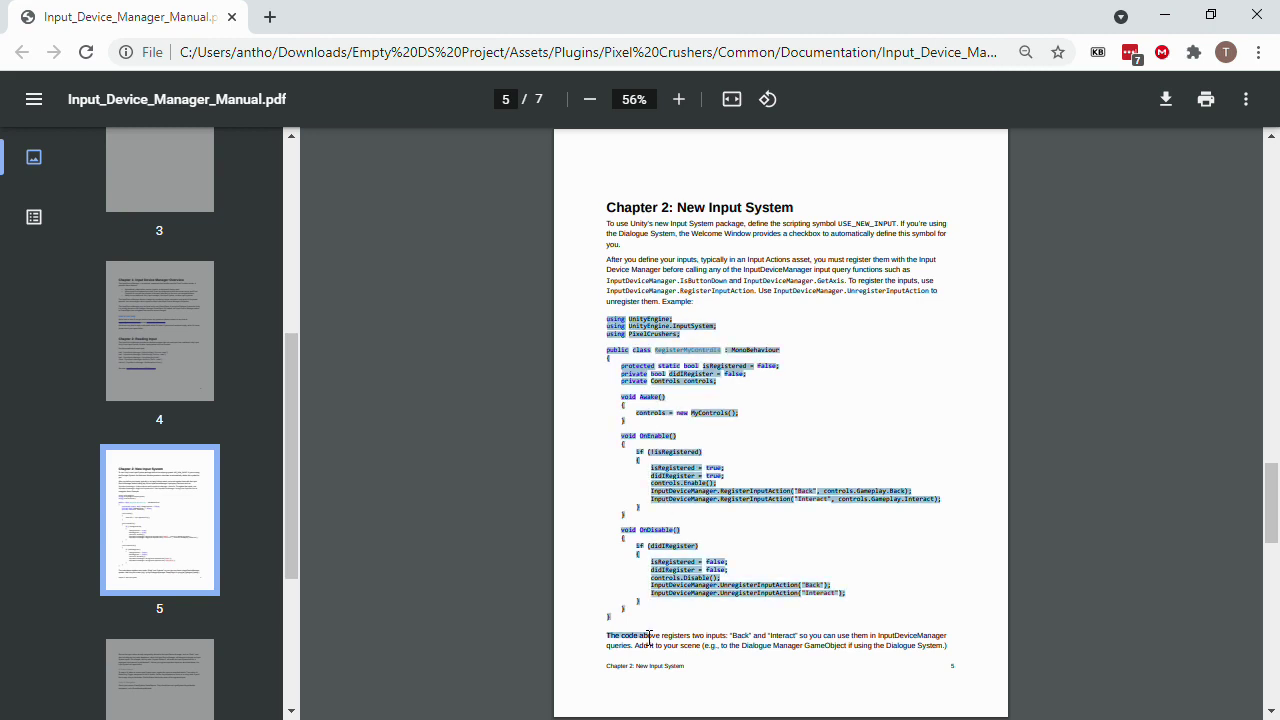
{"action": "left_click", "coordinate": [773, 552]}
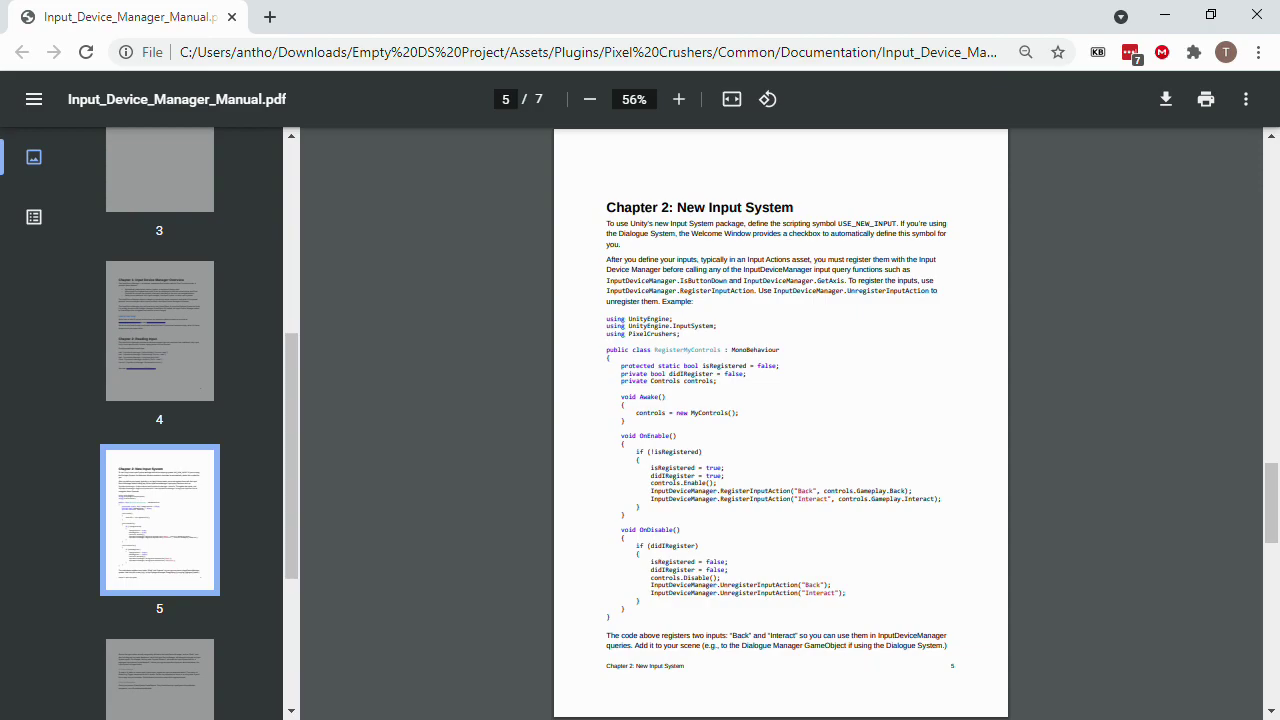
- Switch back to Unity, open the DemoInputRegistration script in Visual Studio, and examine its RegisterInputAction calls in OnEnable
{"action": "key", "text": "alt+Tab"}
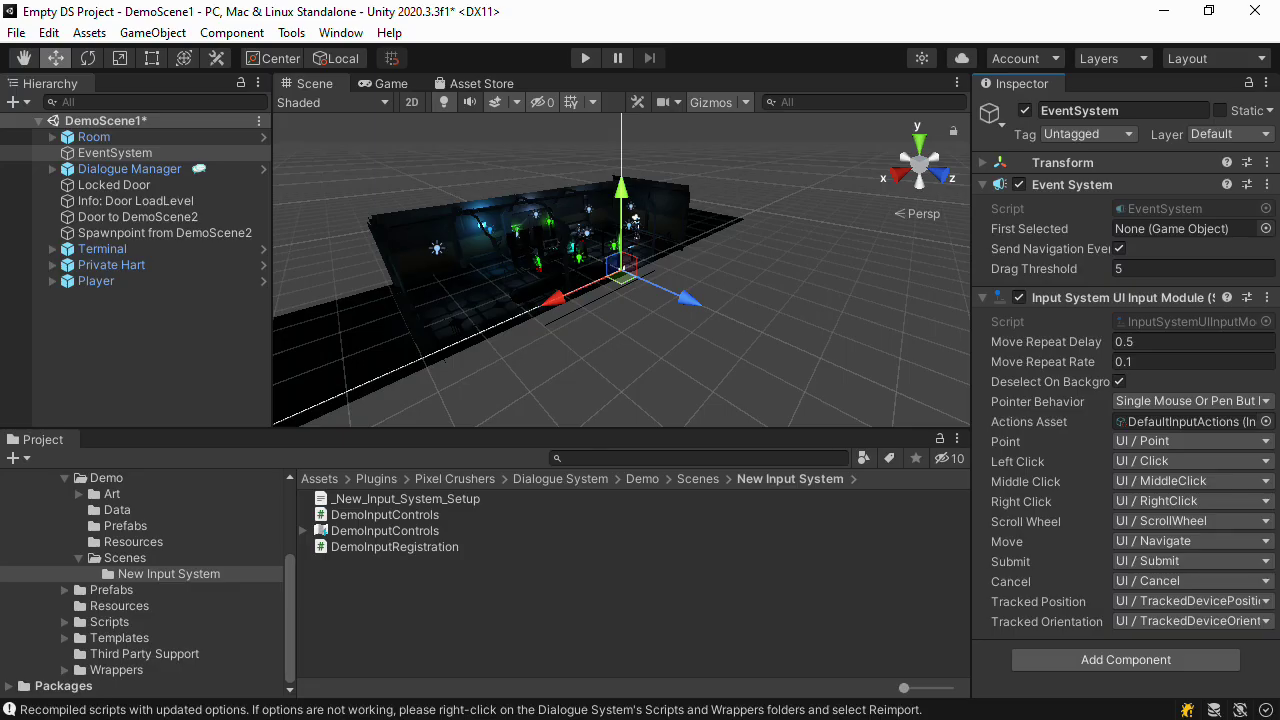
{"action": "double_click", "coordinate": [440, 546]}
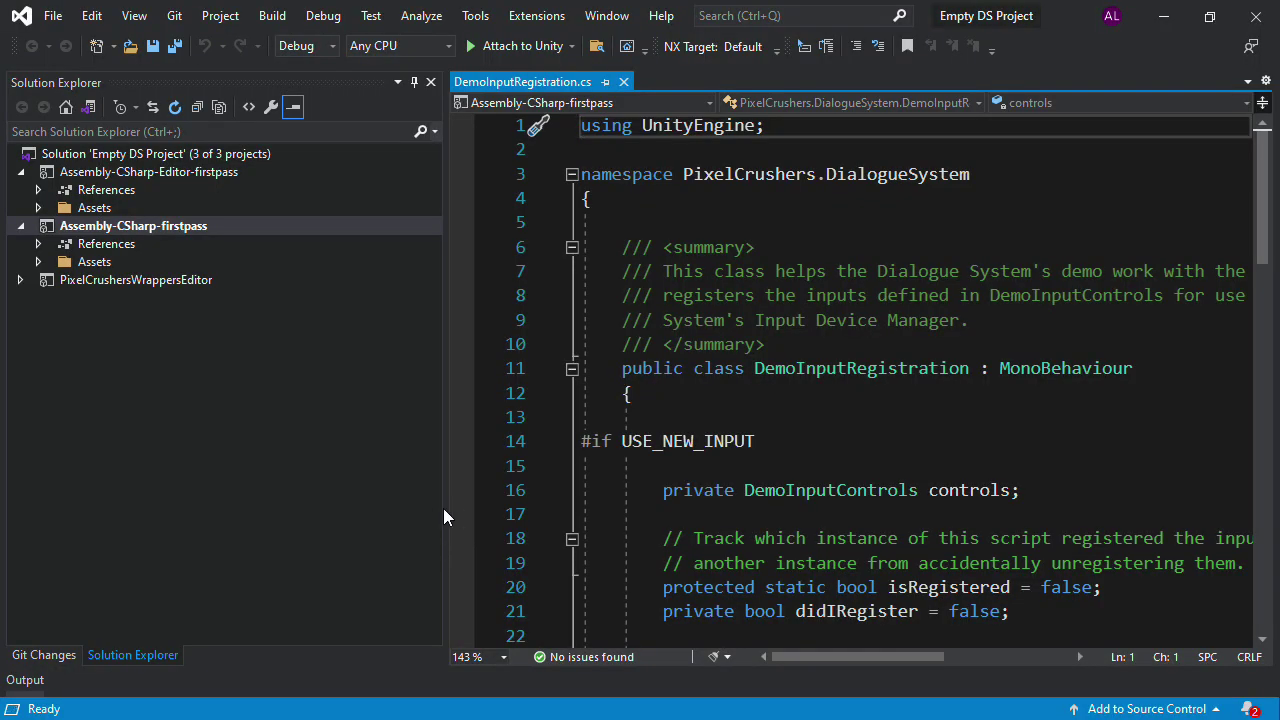
{"action": "left_click", "coordinate": [443, 508]}
{"action": "left_click_drag", "start_coordinate": [446, 509], "coordinate": [308, 517]}
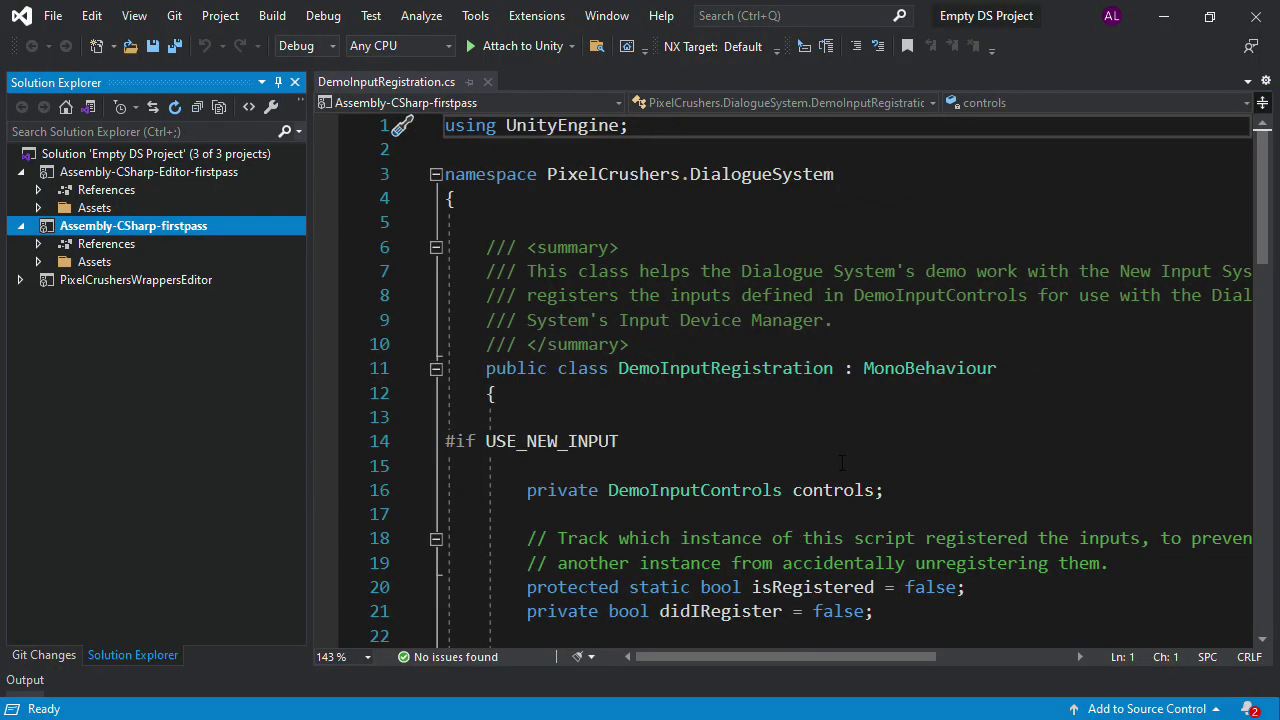
{"action": "left_click_drag", "start_coordinate": [1262, 188], "coordinate": [1262, 323]}
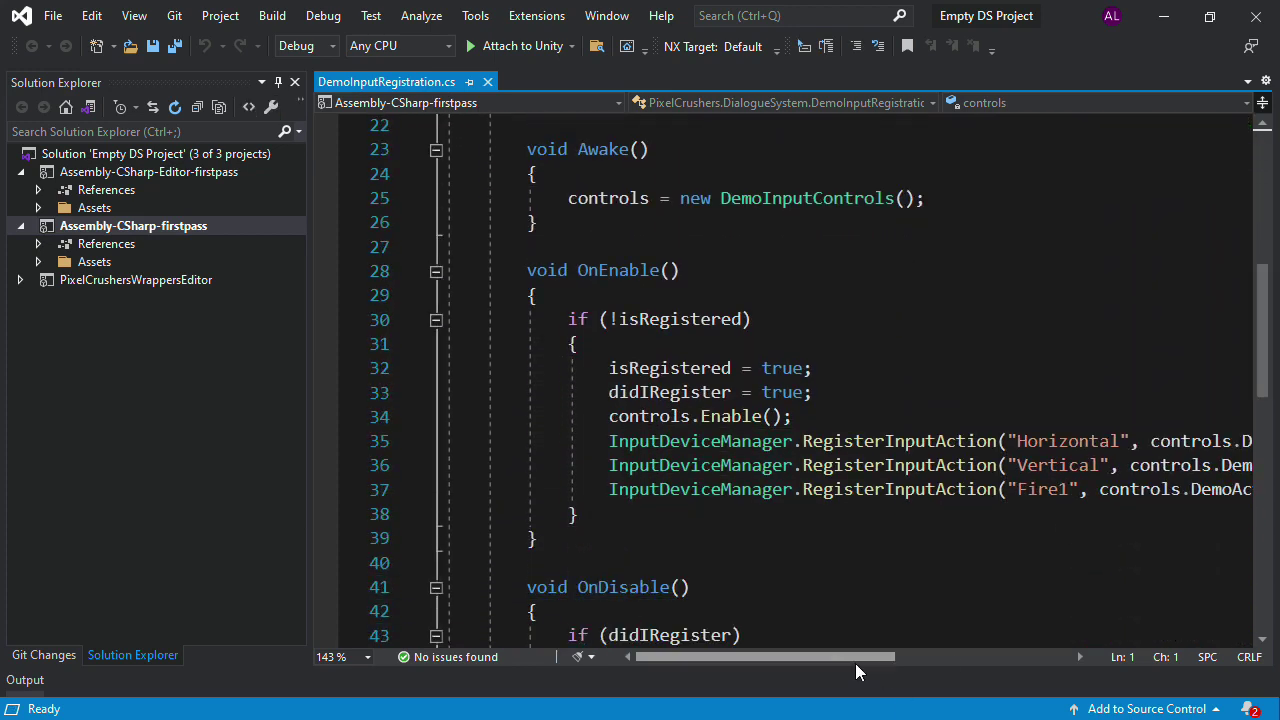
{"action": "left_click_drag", "start_coordinate": [849, 659], "coordinate": [894, 655]}
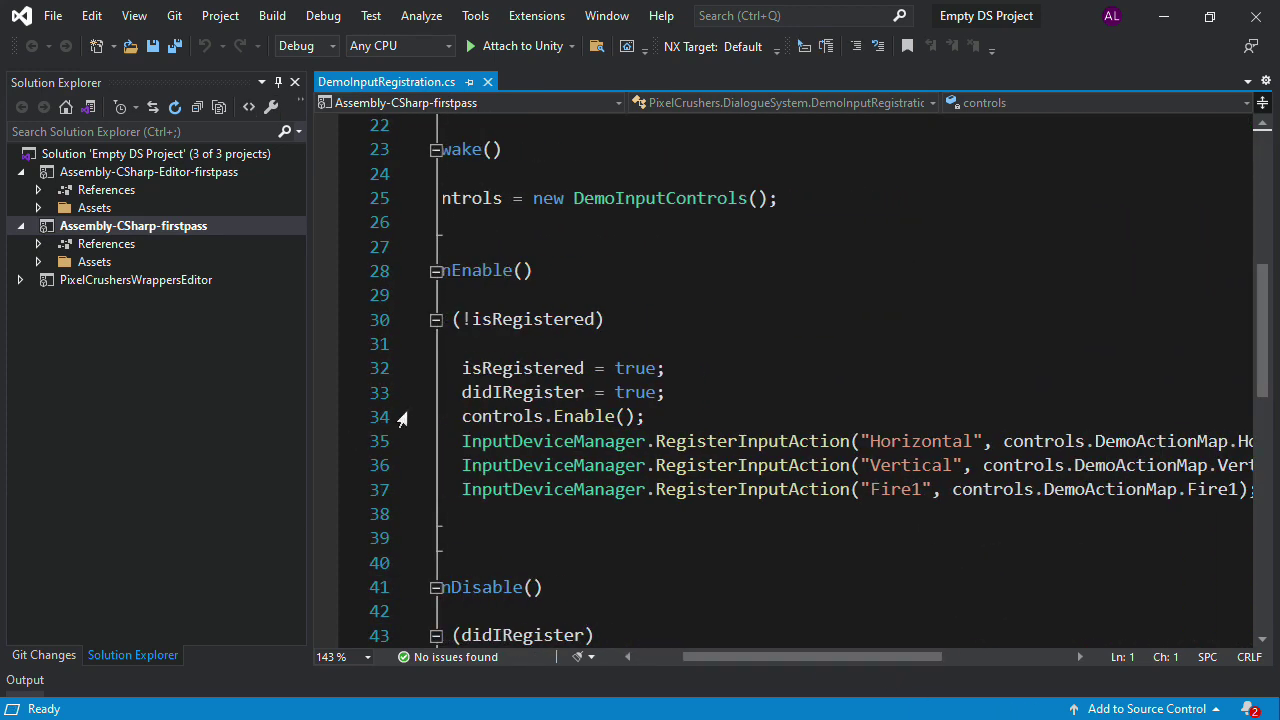
{"action": "mouse_move", "coordinate": [599, 493]}
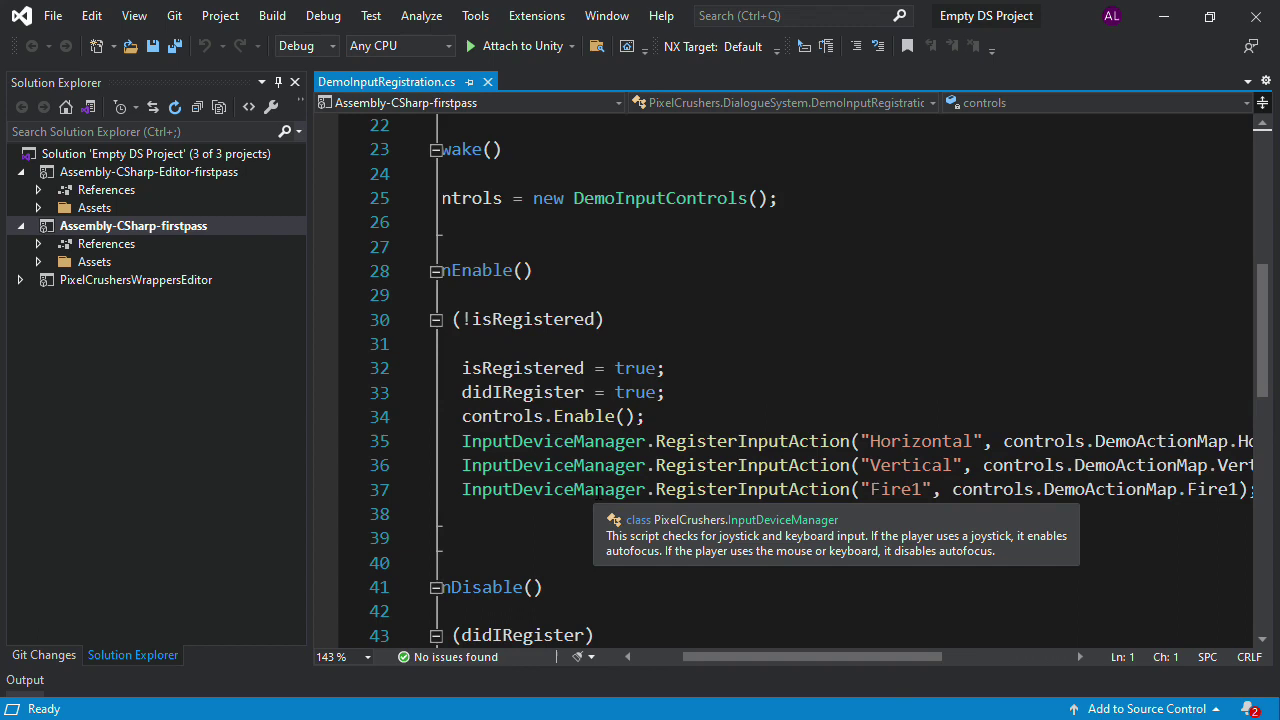
{"action": "scroll", "coordinate": [599, 490], "scroll_direction": "down", "scroll_amount": 1, "text": "ctrl"}
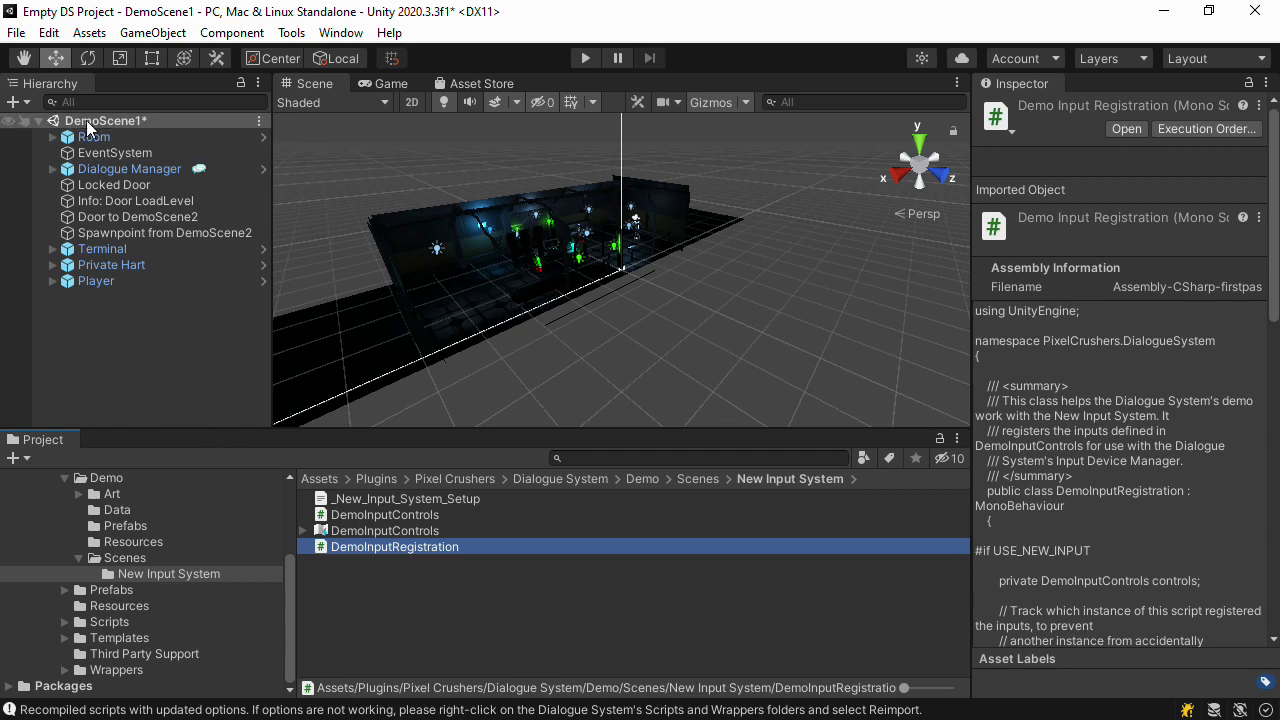
- Inspect the Demo Input Registration and Input Device Manager components on the Dialogue Manager
{"action": "left_click", "coordinate": [154, 170]}
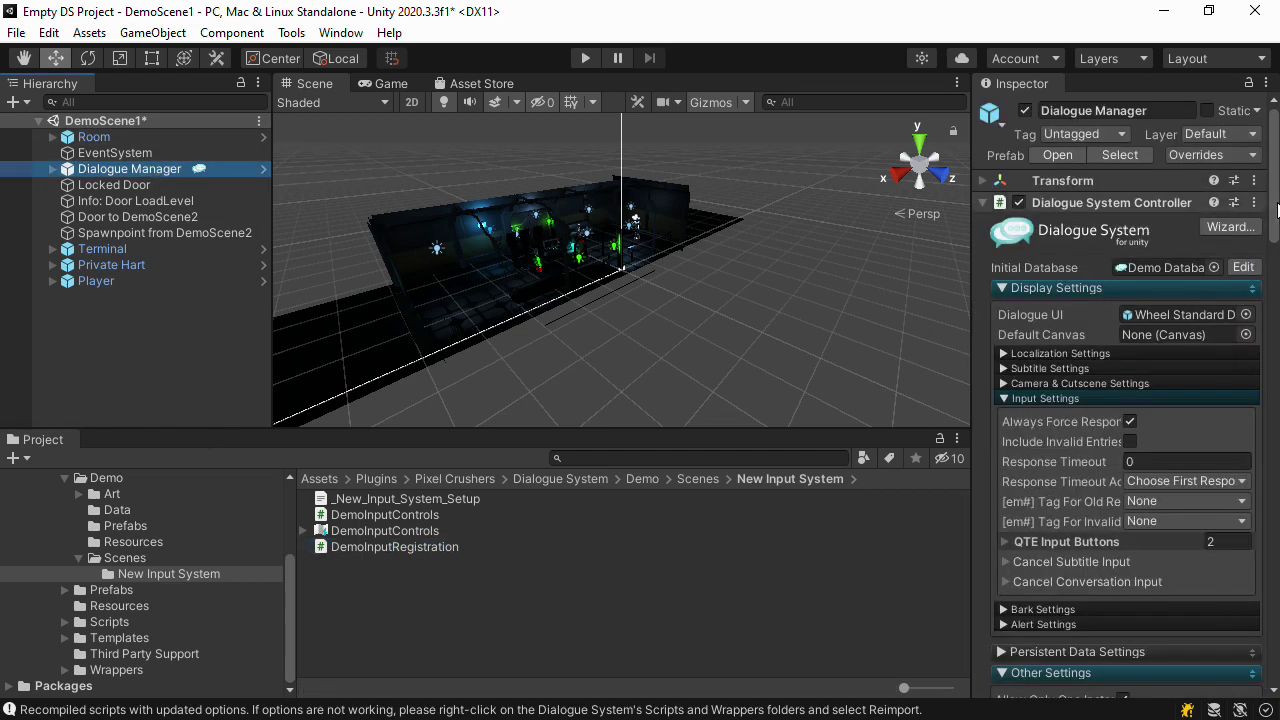
{"action": "left_click_drag", "start_coordinate": [1276, 207], "coordinate": [1276, 645]}
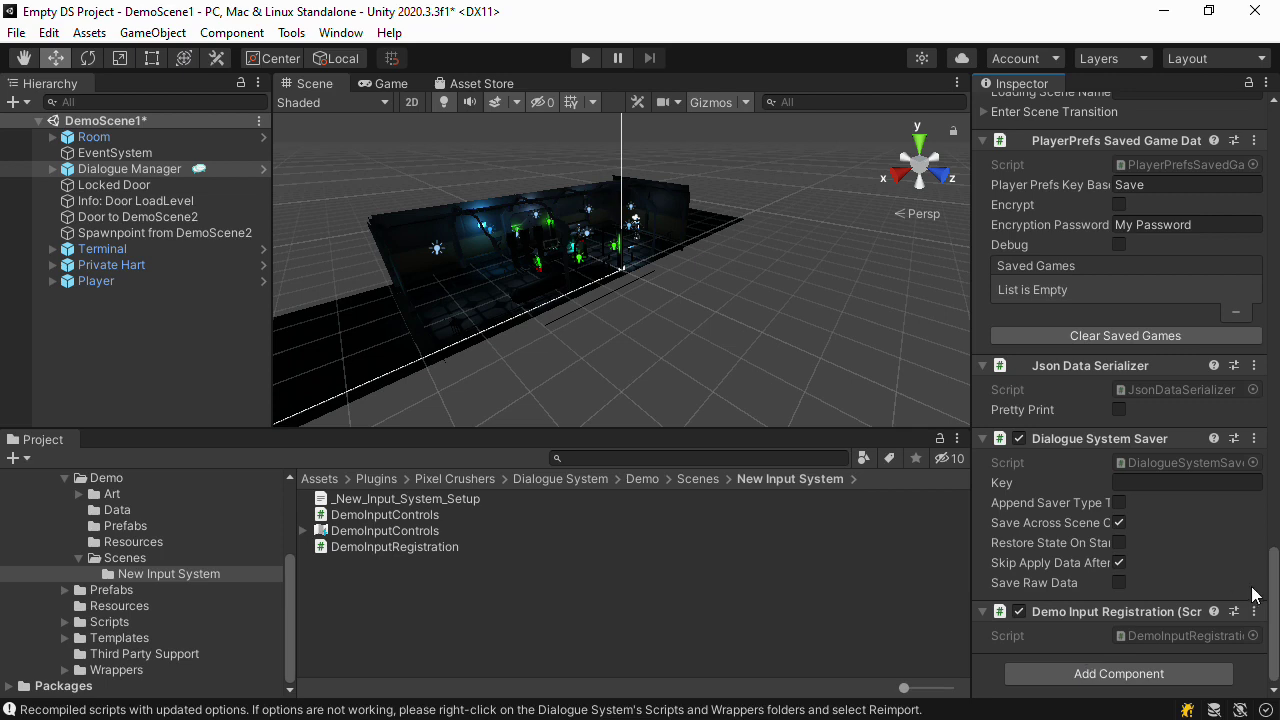
{"action": "left_click_drag", "start_coordinate": [1276, 566], "coordinate": [1277, 293]}
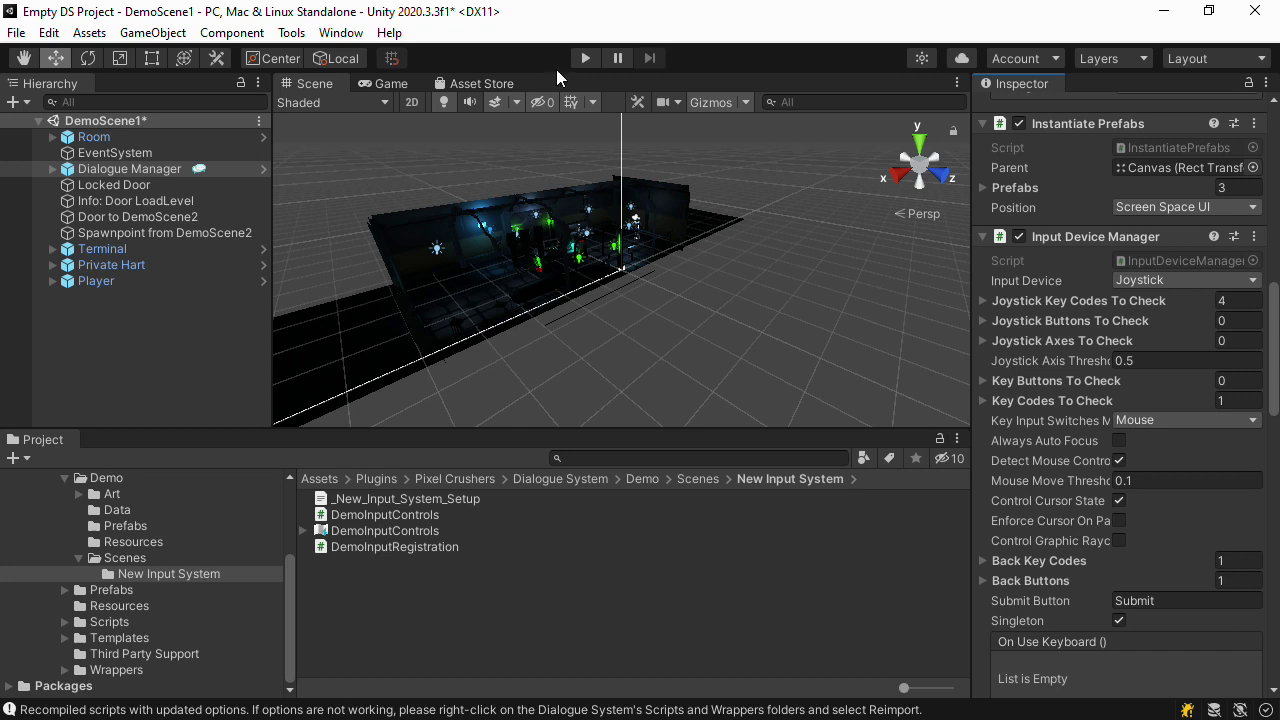
- Switch the editor to the Tall layout and start playing DemoScene1
{"action": "left_click", "coordinate": [1209, 60]}
{"action": "left_click", "coordinate": [1110, 192]}
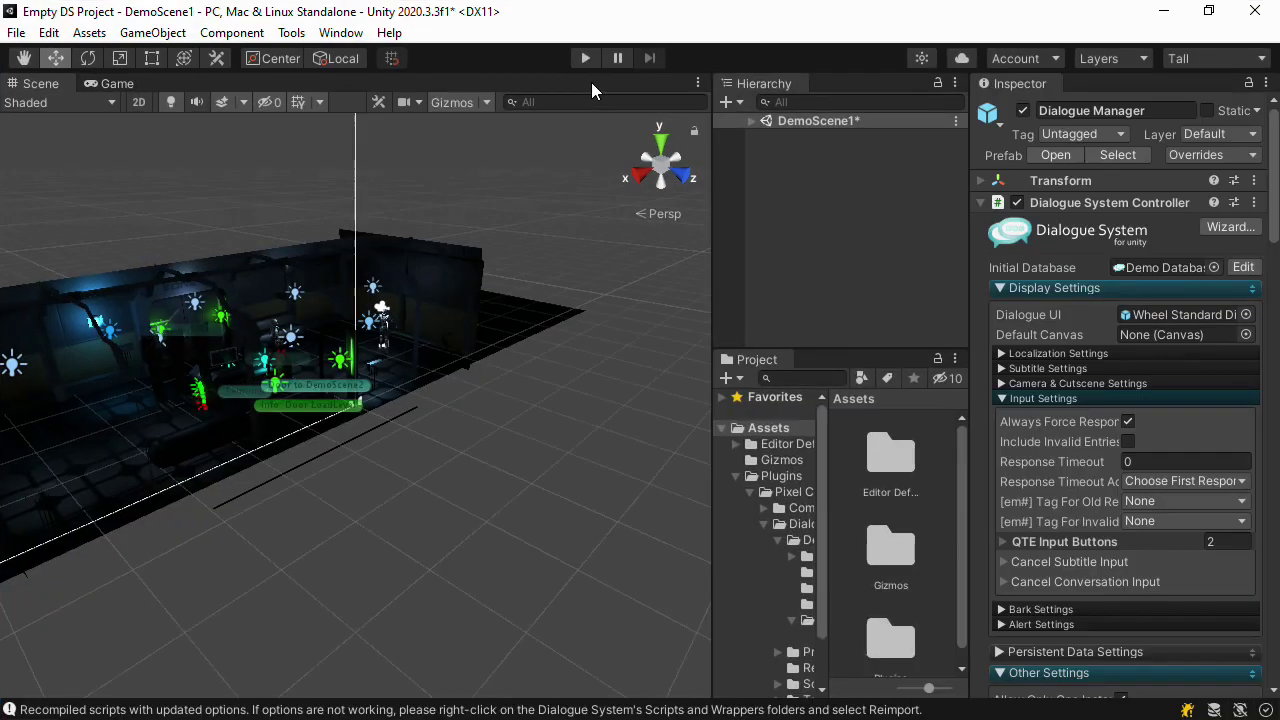
{"action": "left_click", "coordinate": [578, 62]}
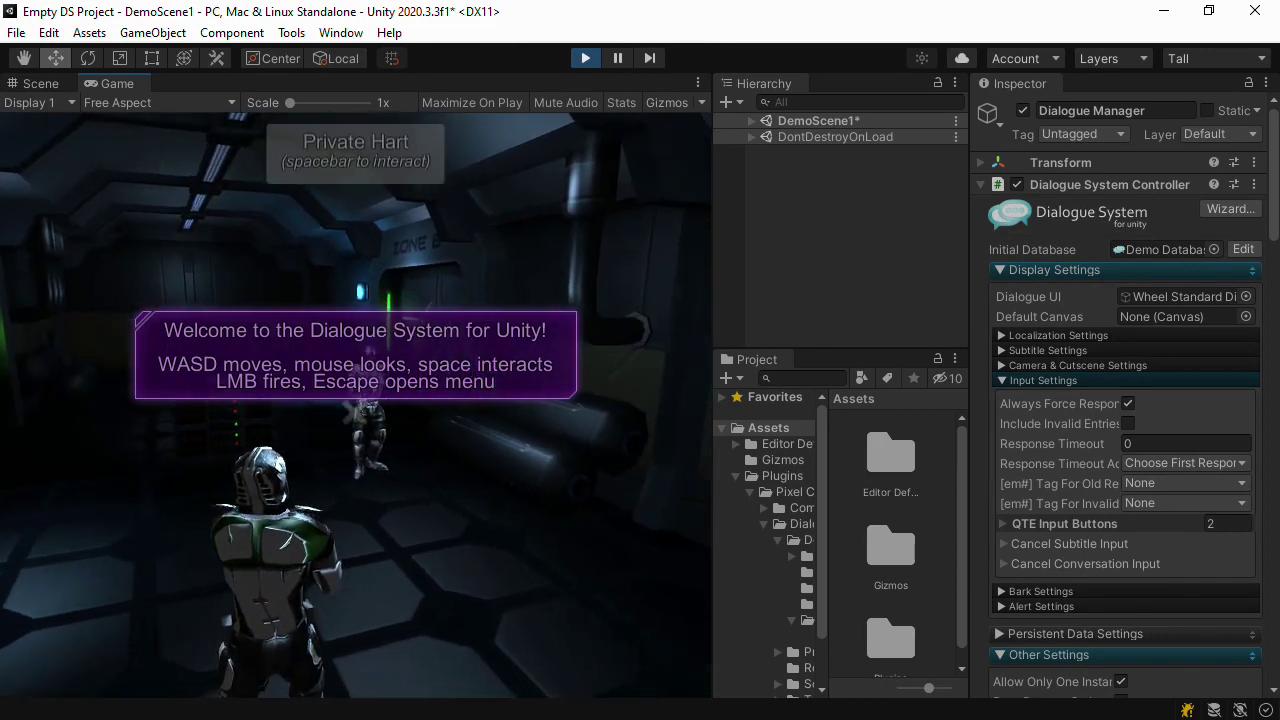
- Walk to Private Hart, start the conversation, answer "Okay, what's the problem?" and "I'll find the password.", and stop play mode
{"action": "key", "text": "w"}
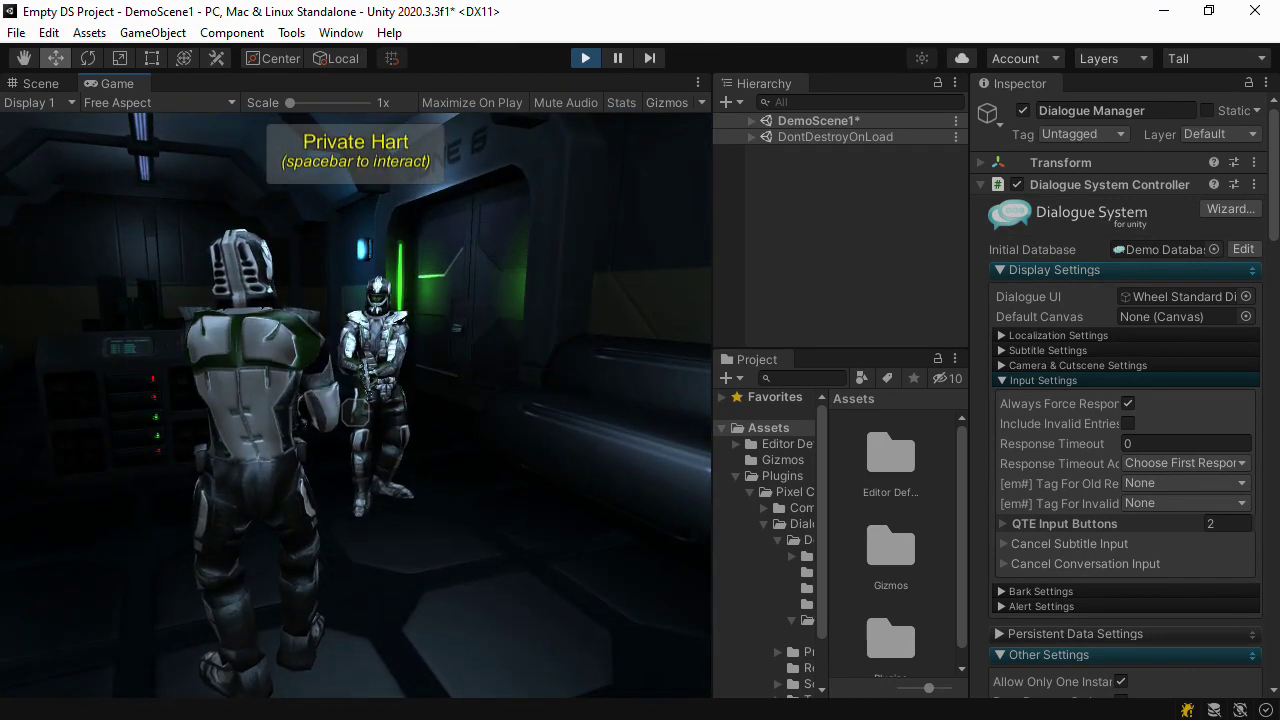
{"action": "key", "text": "space"}
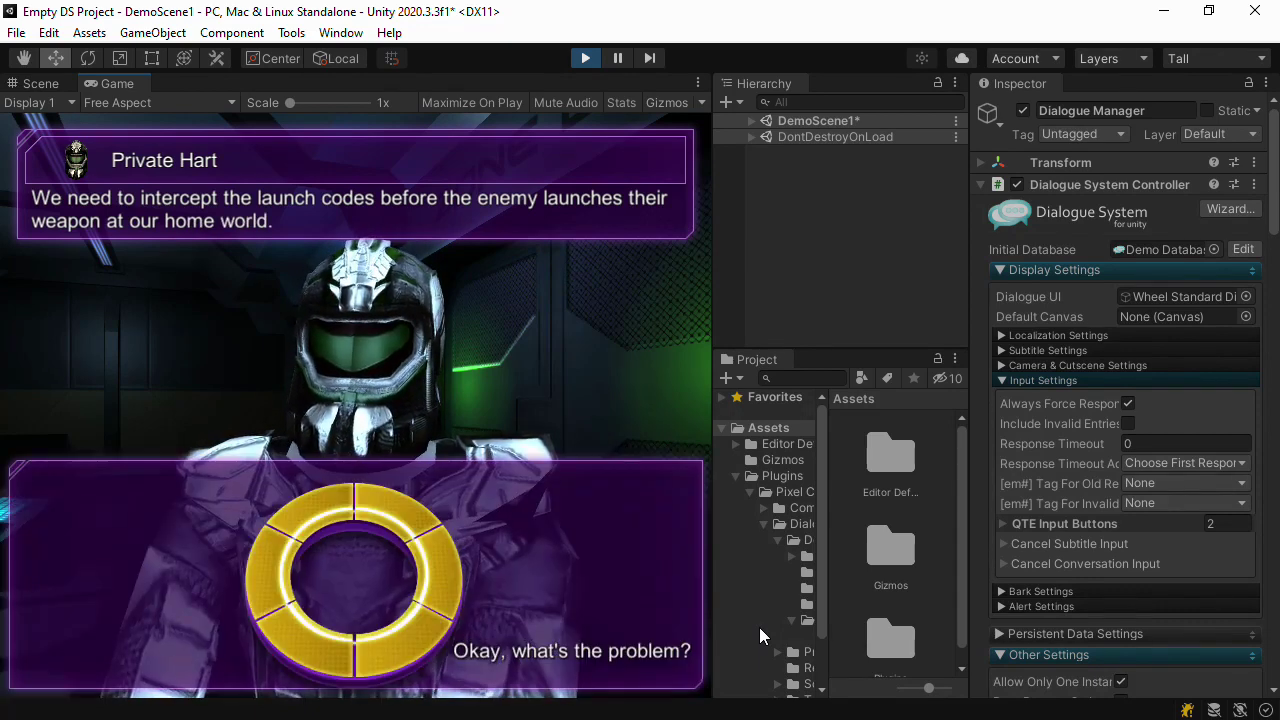
{"action": "left_click", "coordinate": [375, 632]}
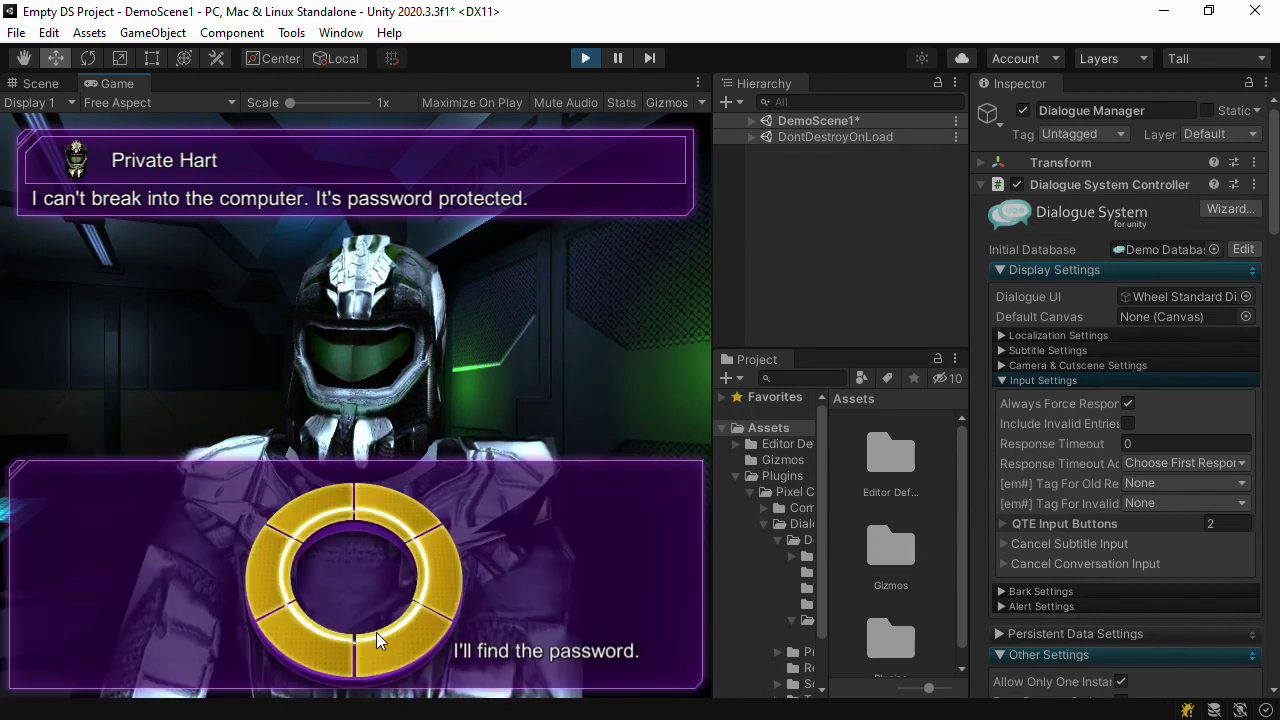
{"action": "left_click", "coordinate": [376, 632]}
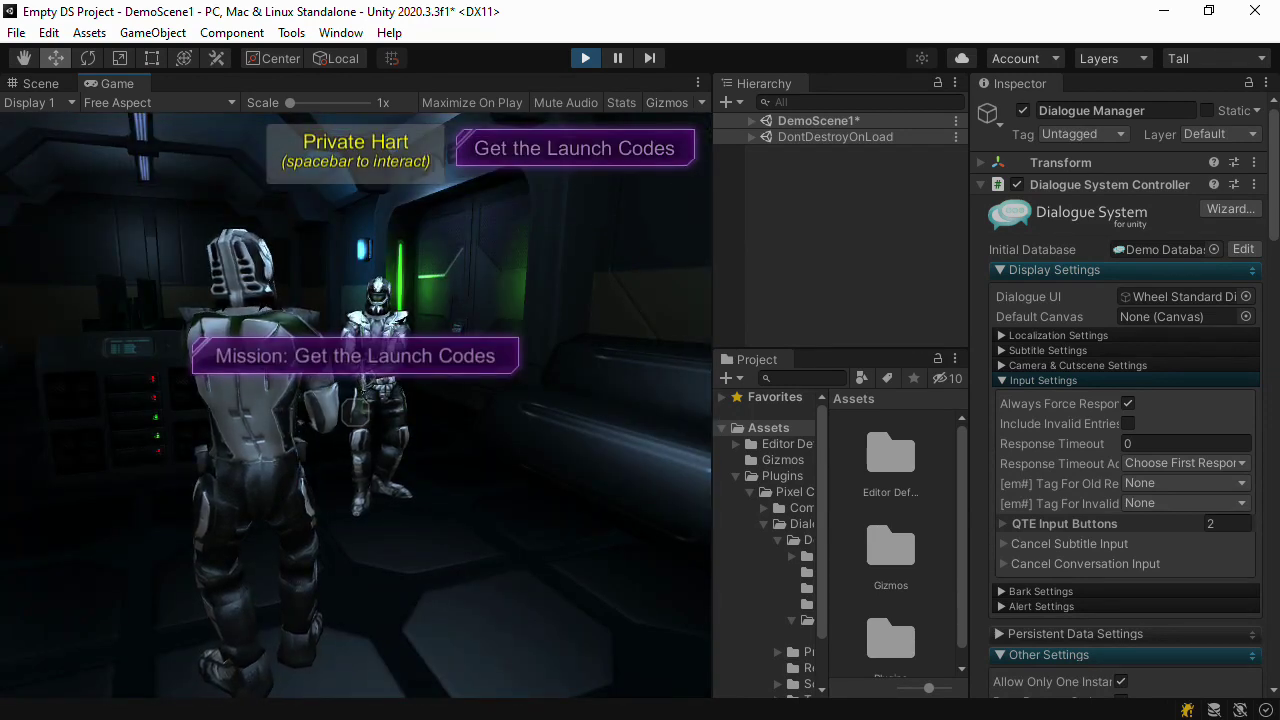
{"action": "key", "text": "ctrl+p"}
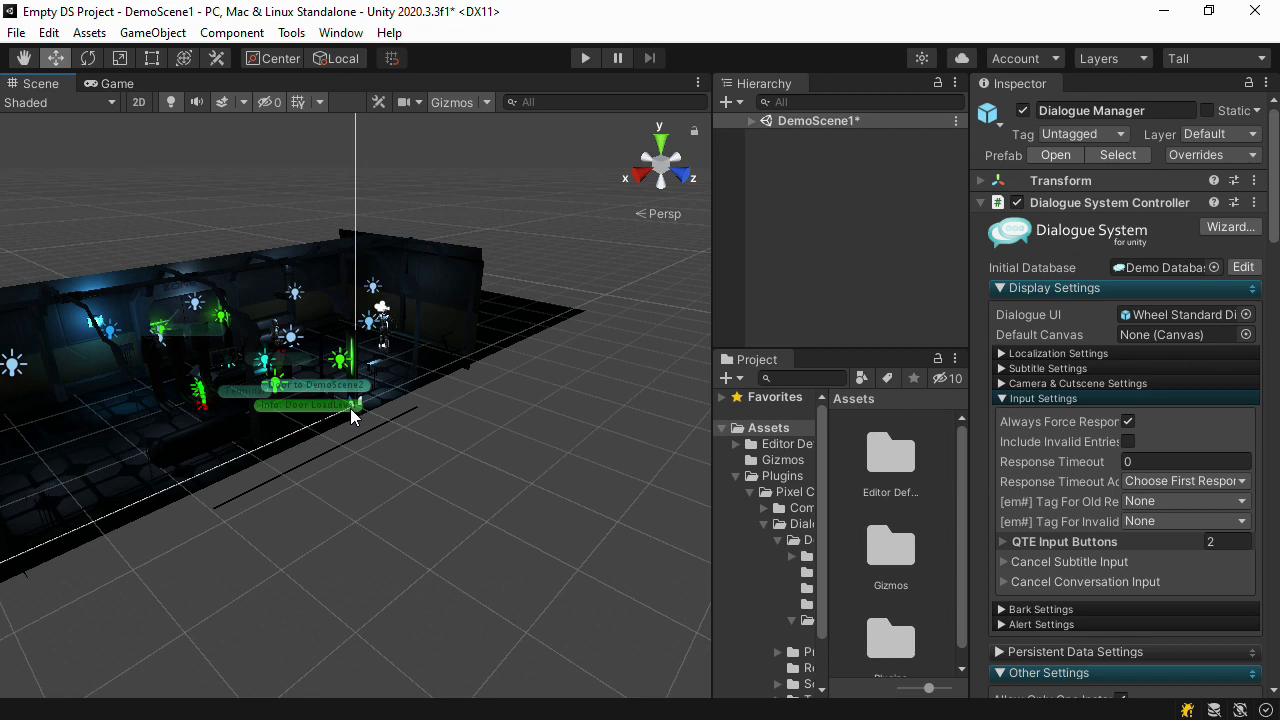
- Widen the Hierarchy and Project windows, show the assets as a list, and widen the project's folder tree
{"action": "left_click_drag", "start_coordinate": [716, 397], "coordinate": [449, 400]}
{"action": "left_click_drag", "start_coordinate": [930, 689], "coordinate": [902, 689]}
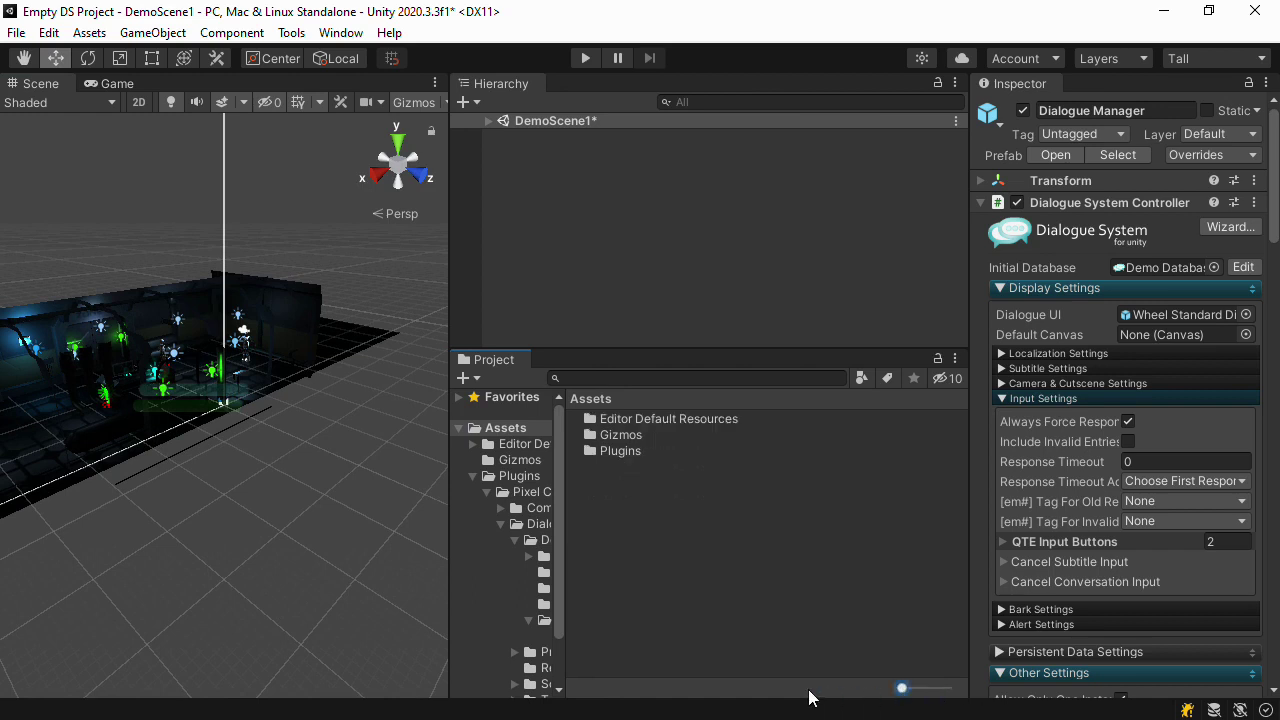
{"action": "left_click_drag", "start_coordinate": [569, 584], "coordinate": [691, 589]}
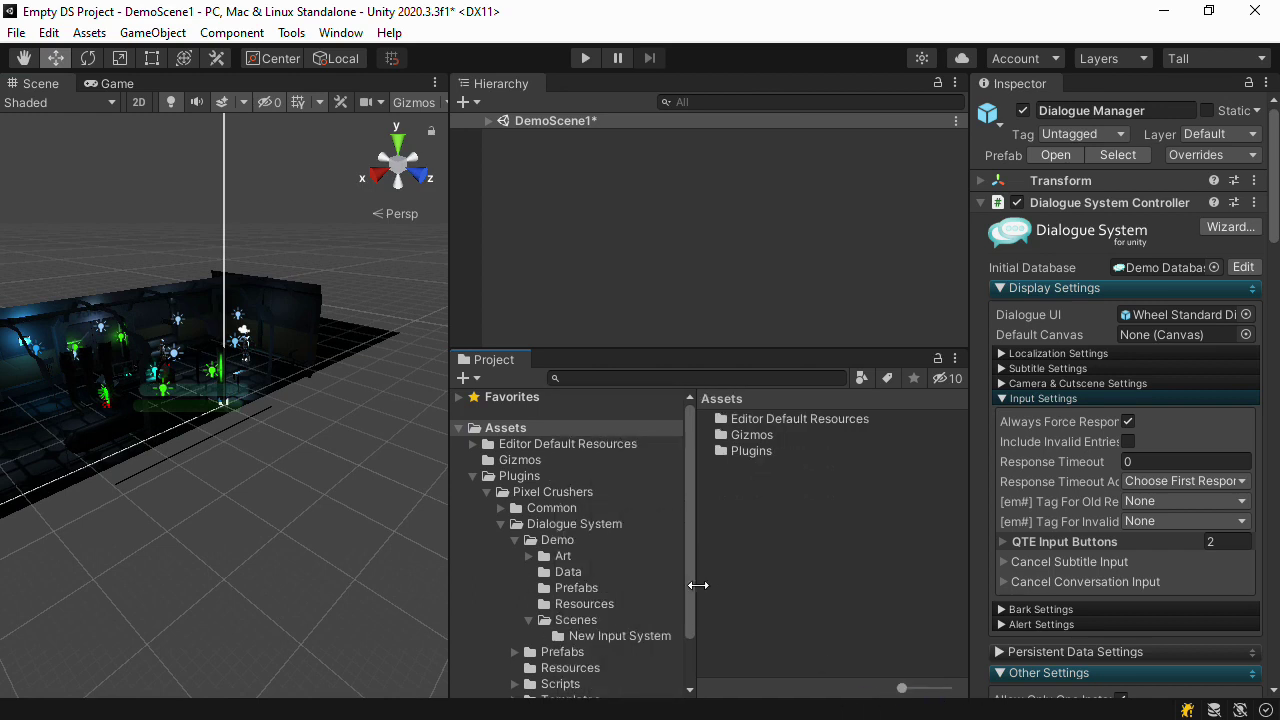
- Open the Basic Standard Dialogue UI prefab from Prefabs > Standard UI Prefabs > Templates > Basic for editing
{"action": "left_click", "coordinate": [514, 652]}
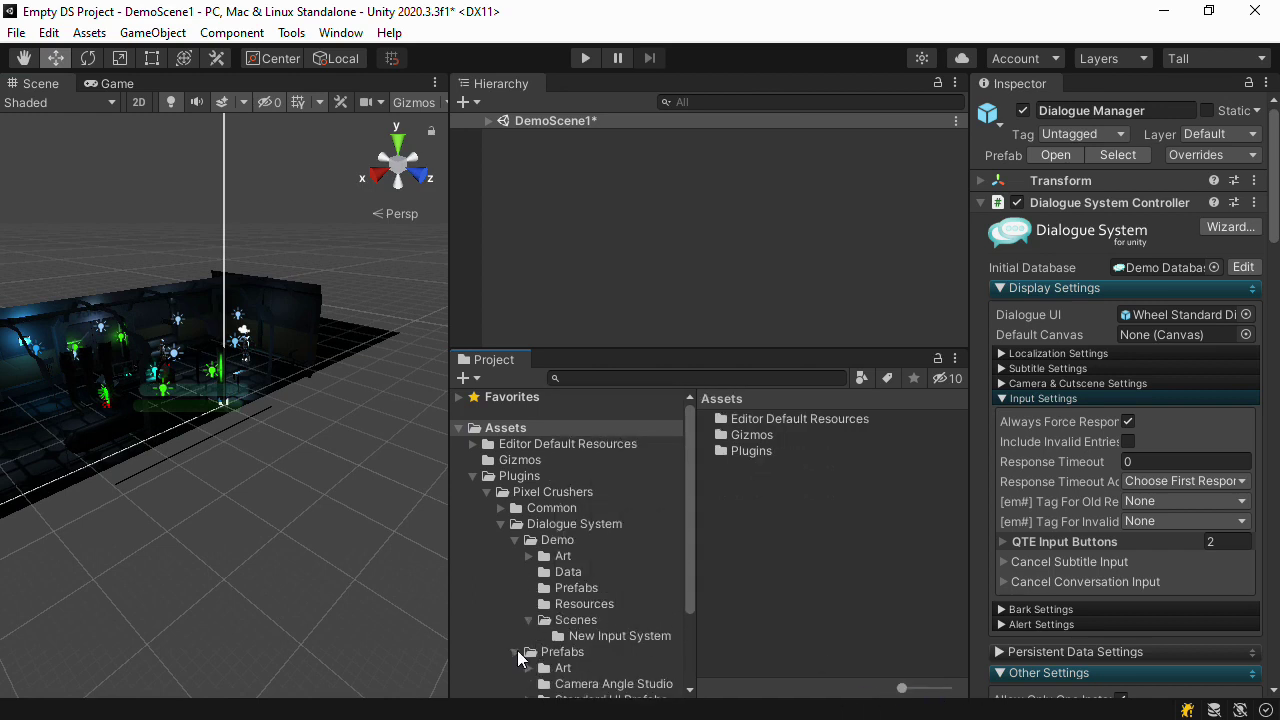
{"action": "scroll", "coordinate": [523, 646], "scroll_direction": "down", "scroll_amount": 3}
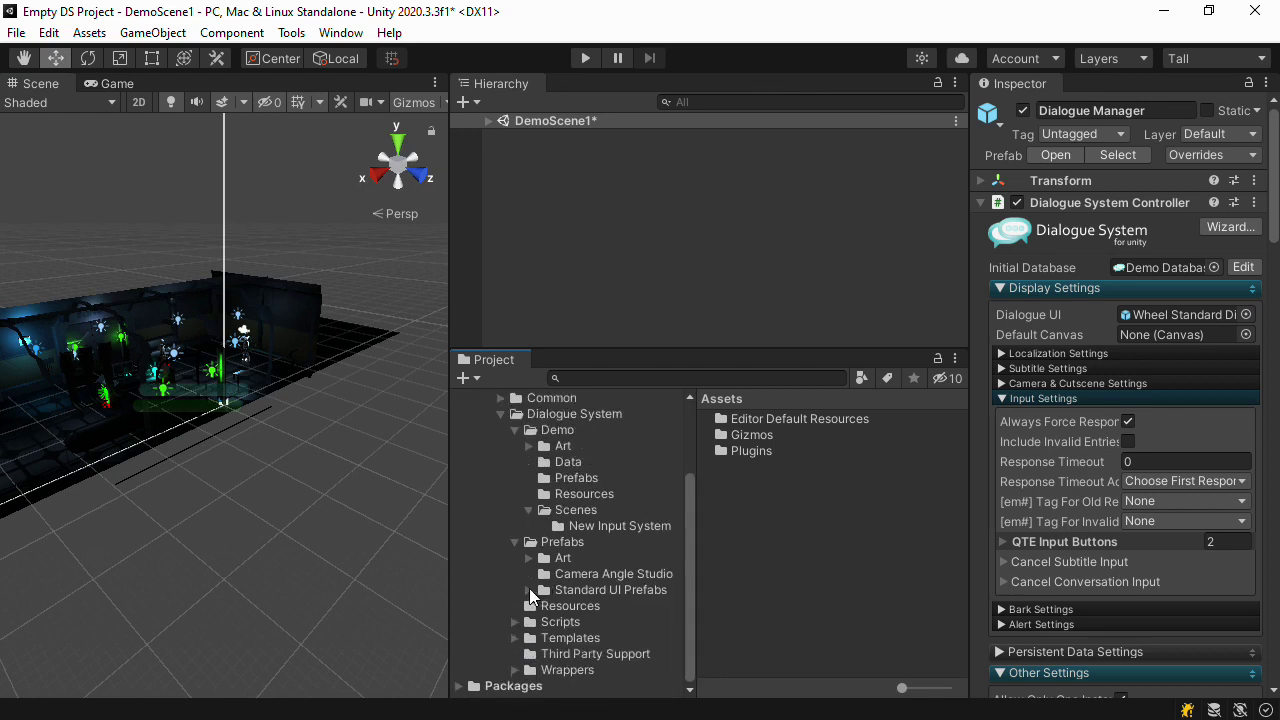
{"action": "left_click", "coordinate": [529, 589]}
{"action": "scroll", "coordinate": [560, 596], "scroll_direction": "down", "scroll_amount": 2}
{"action": "left_click", "coordinate": [544, 590]}
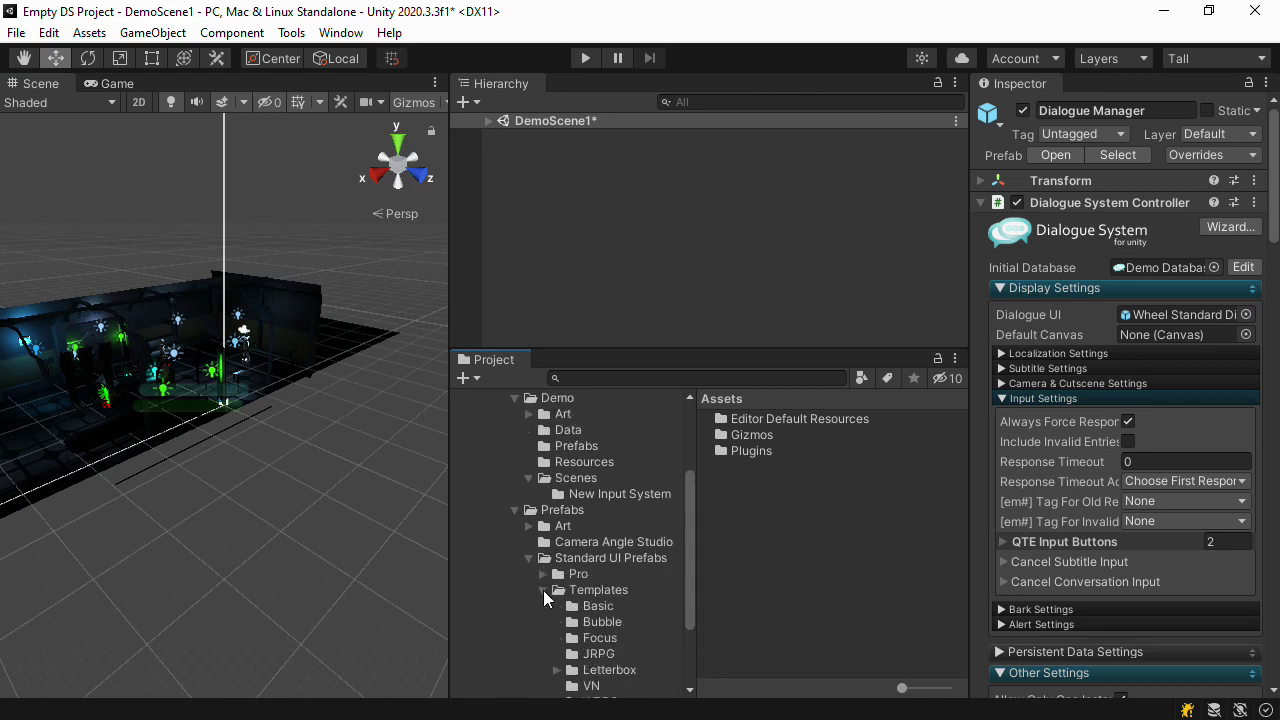
{"action": "left_click", "coordinate": [595, 606]}
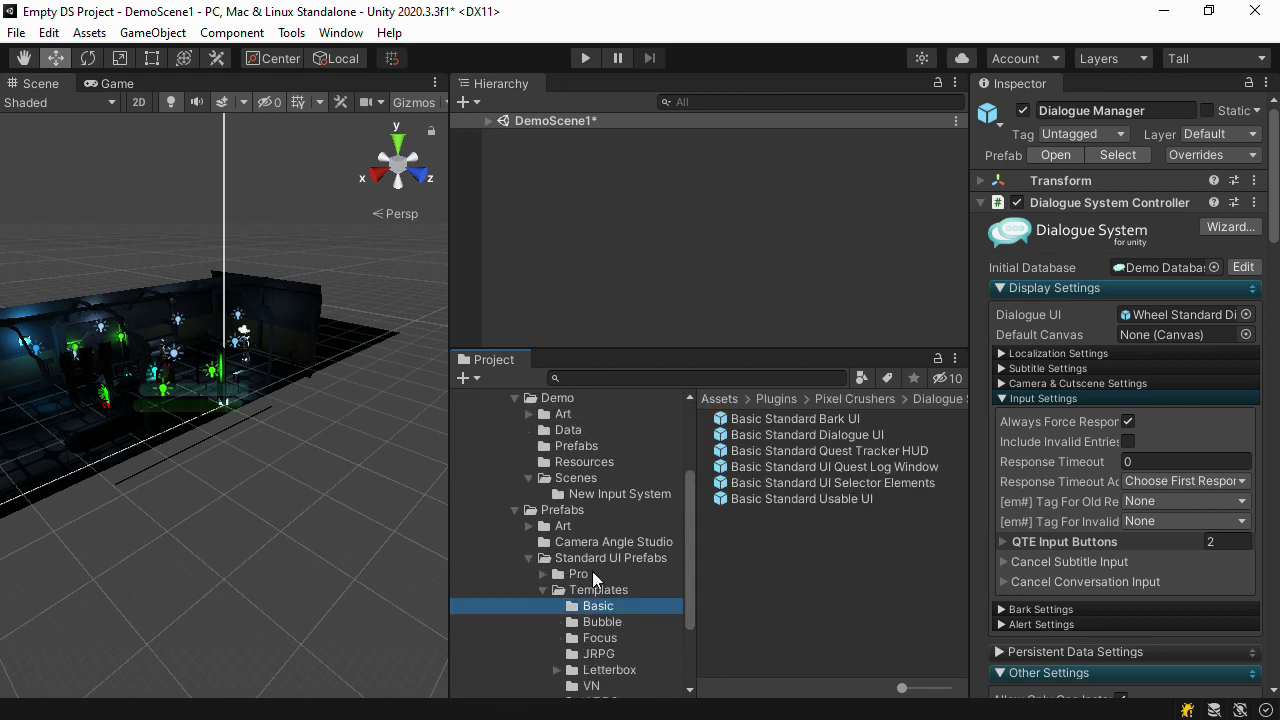
{"action": "double_click", "coordinate": [756, 436]}
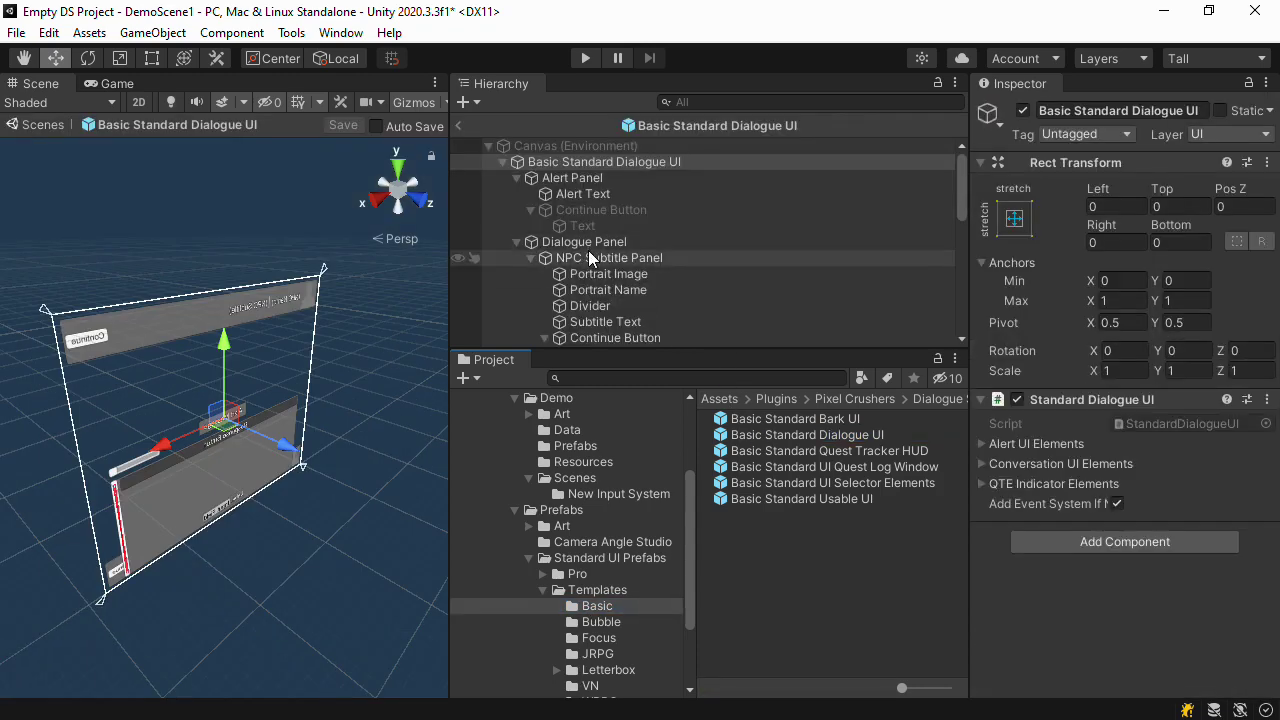
- Add a UI Button Key Trigger component to the Continue Button of the NPC Subtitle Panel
{"action": "left_click", "coordinate": [599, 337]}
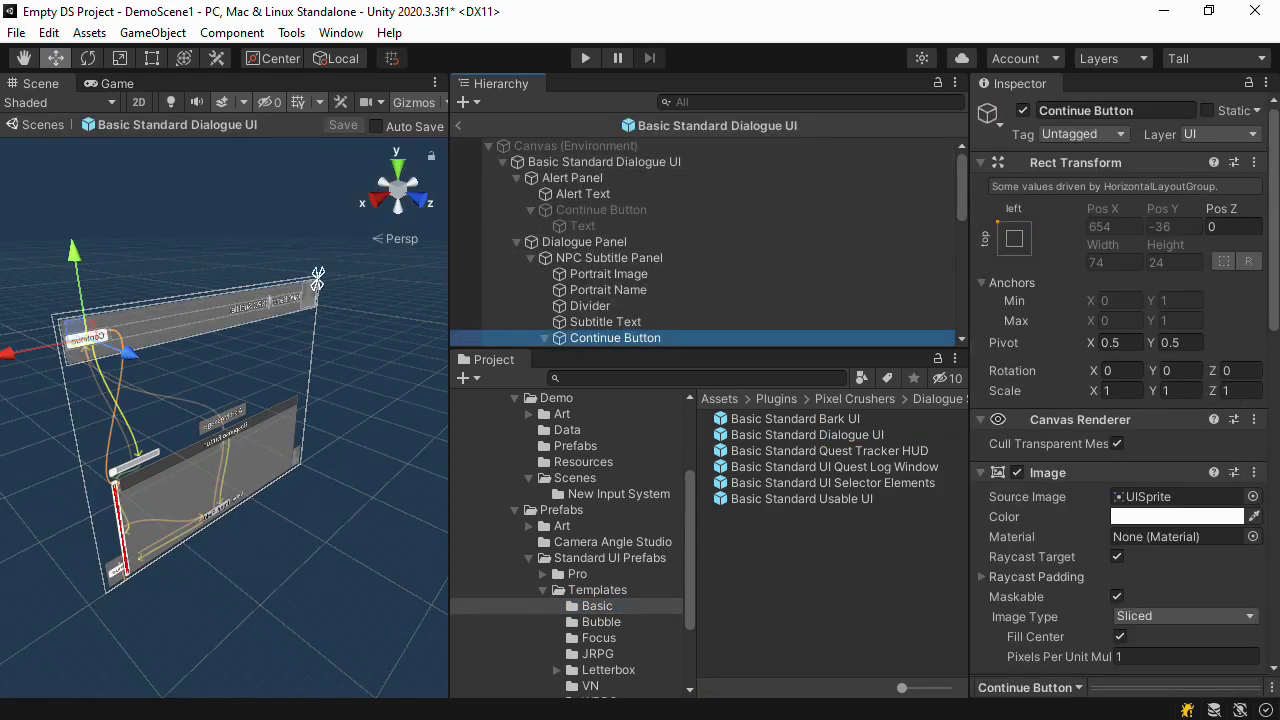
{"action": "scroll", "coordinate": [1262, 507], "scroll_direction": "down", "scroll_amount": 10}
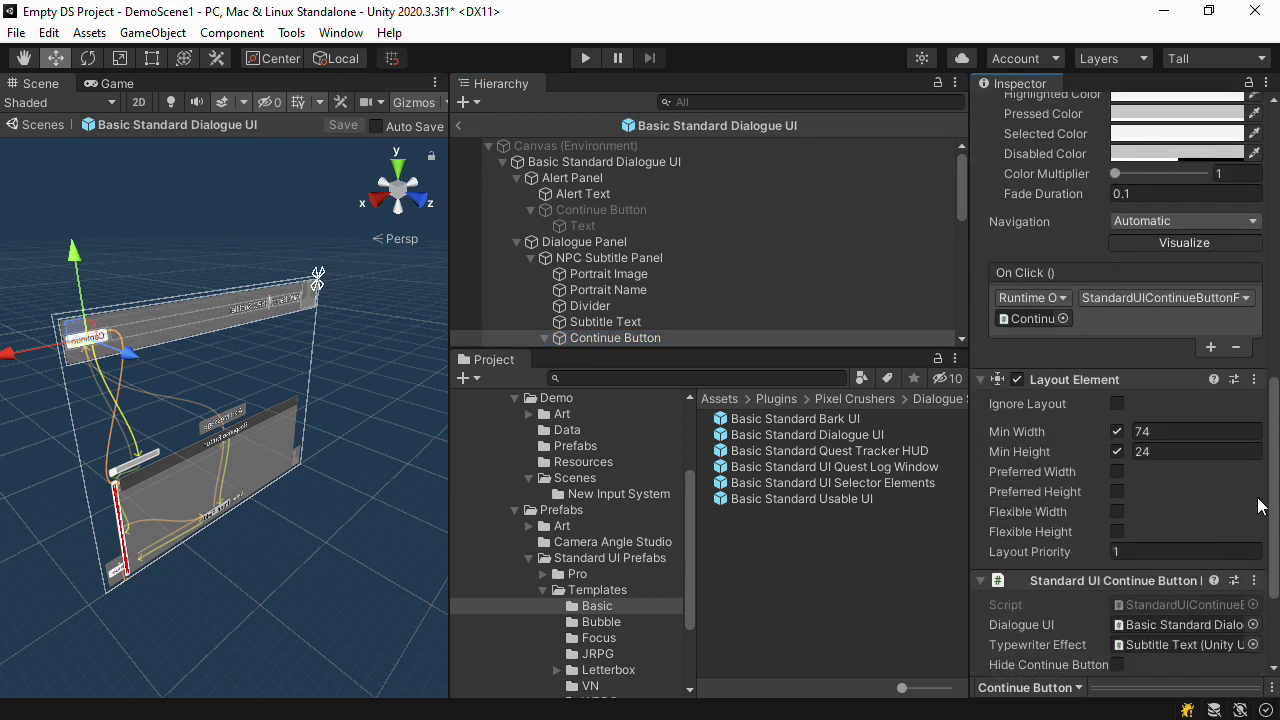
{"action": "scroll", "coordinate": [1262, 507], "scroll_direction": "down", "scroll_amount": 4}
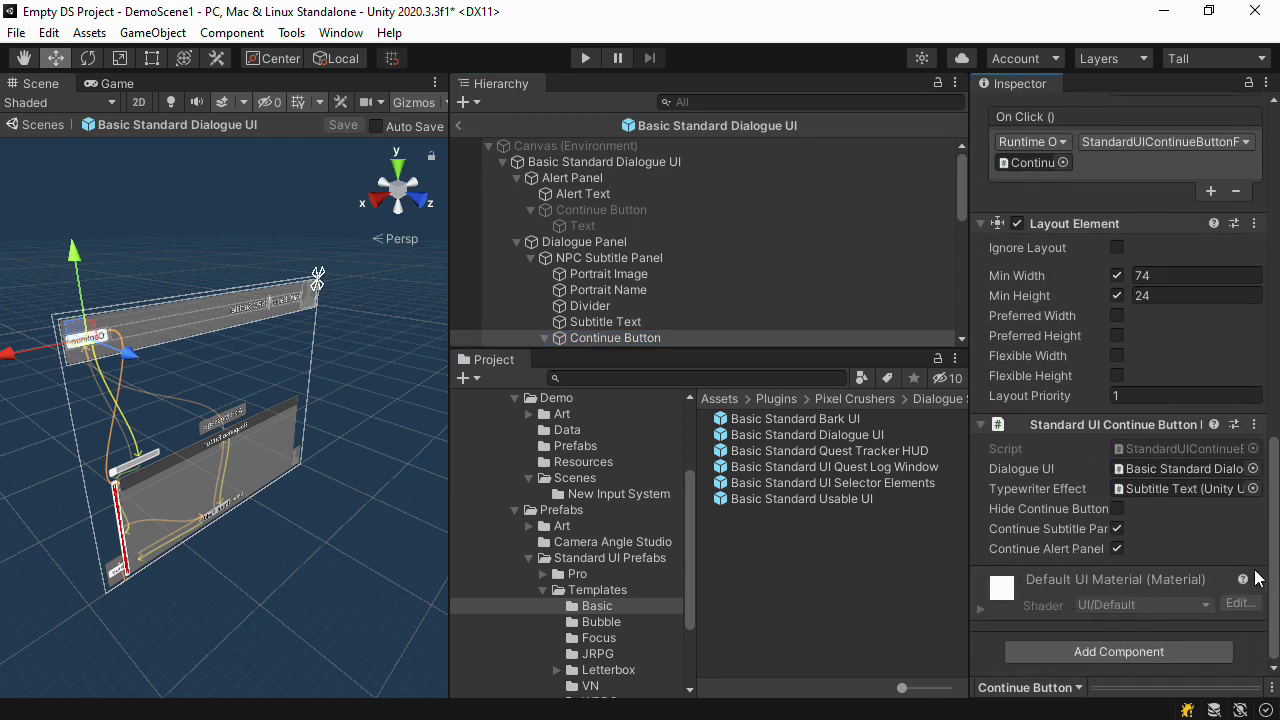
{"action": "left_click", "coordinate": [1065, 649]}
{"action": "left_click", "coordinate": [1062, 420]}
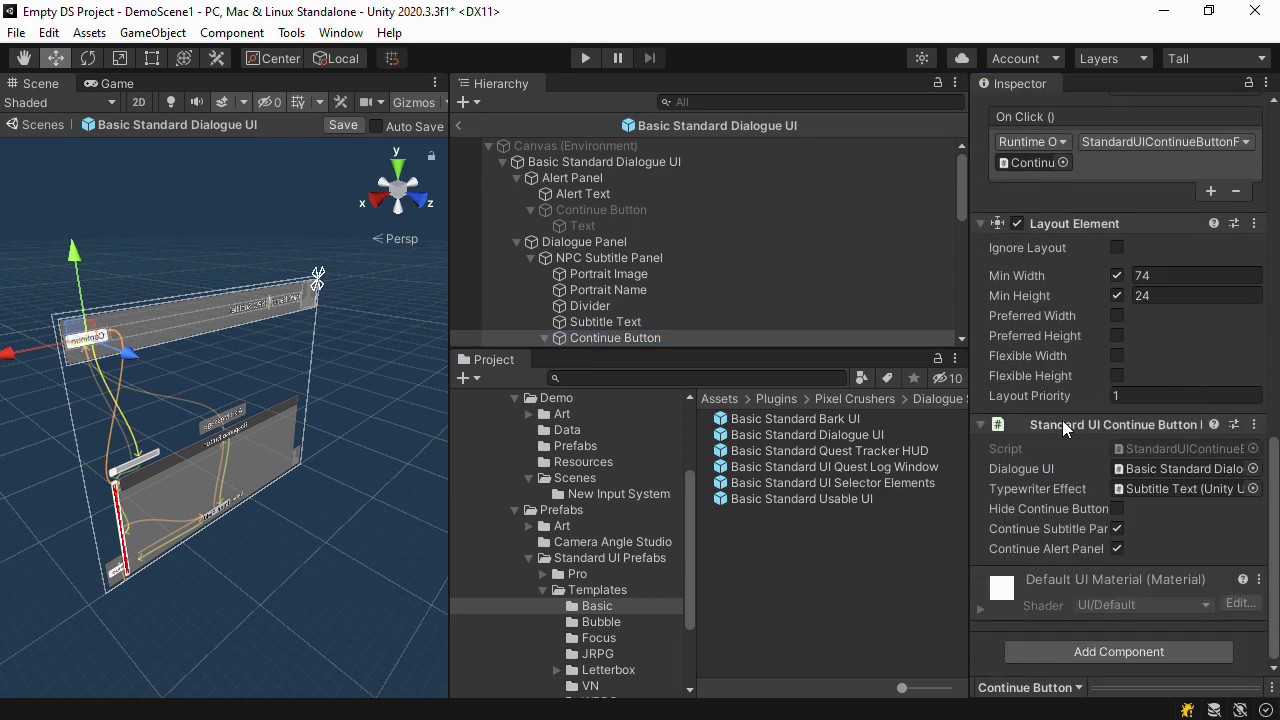
- Set the Button Name of the Continue Button's UI Button Key Trigger to Fire1
{"action": "scroll", "coordinate": [1276, 566], "scroll_direction": "down", "scroll_amount": 5}
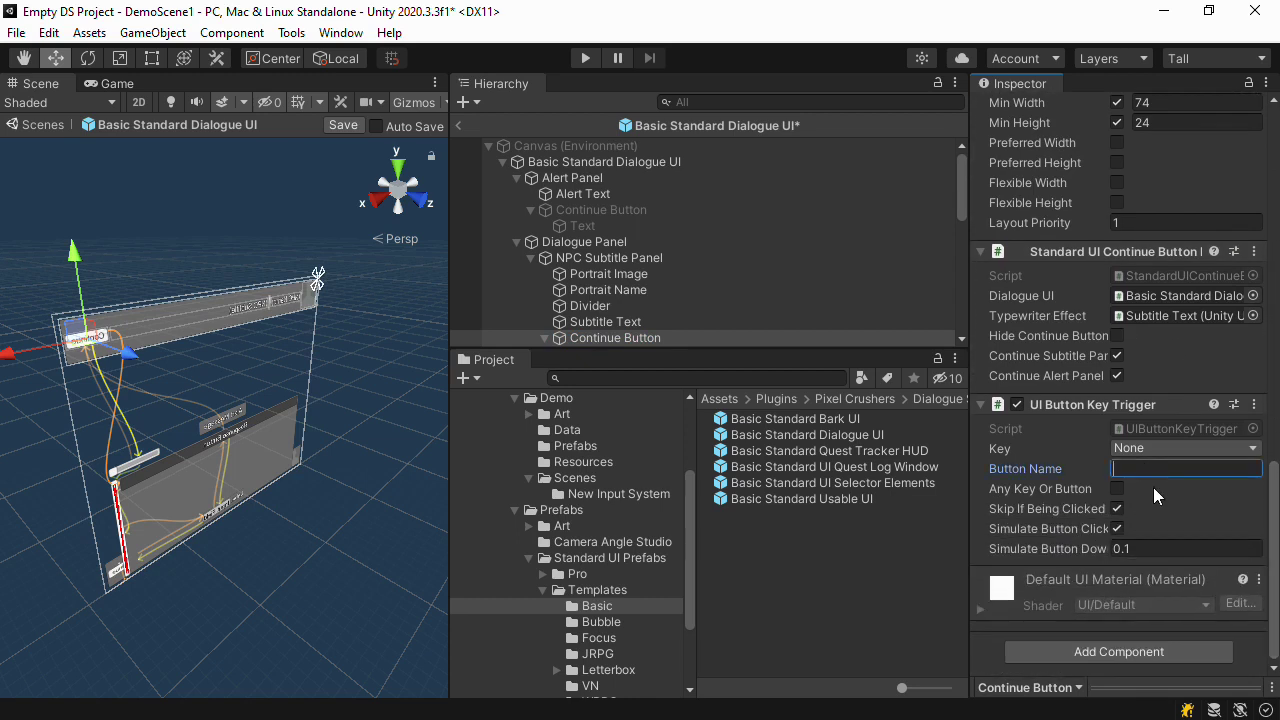
{"action": "type", "text": "Fire1"}
{"action": "key", "text": "alt"}
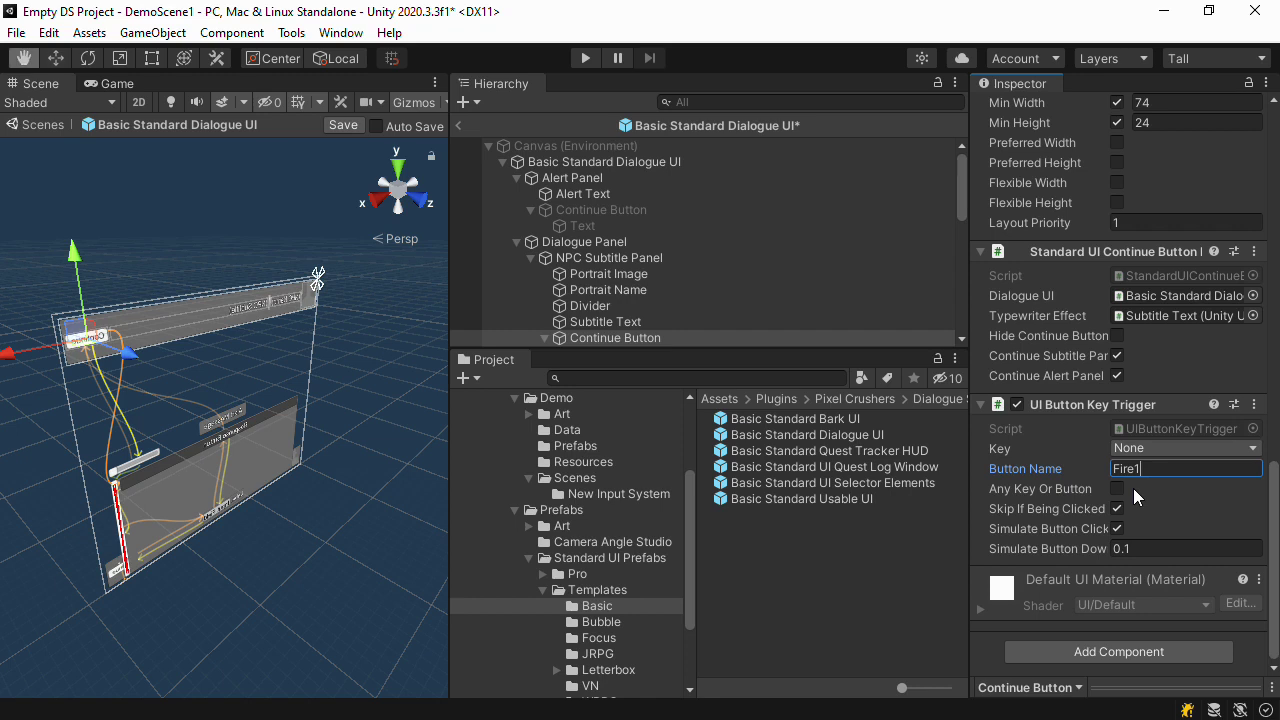